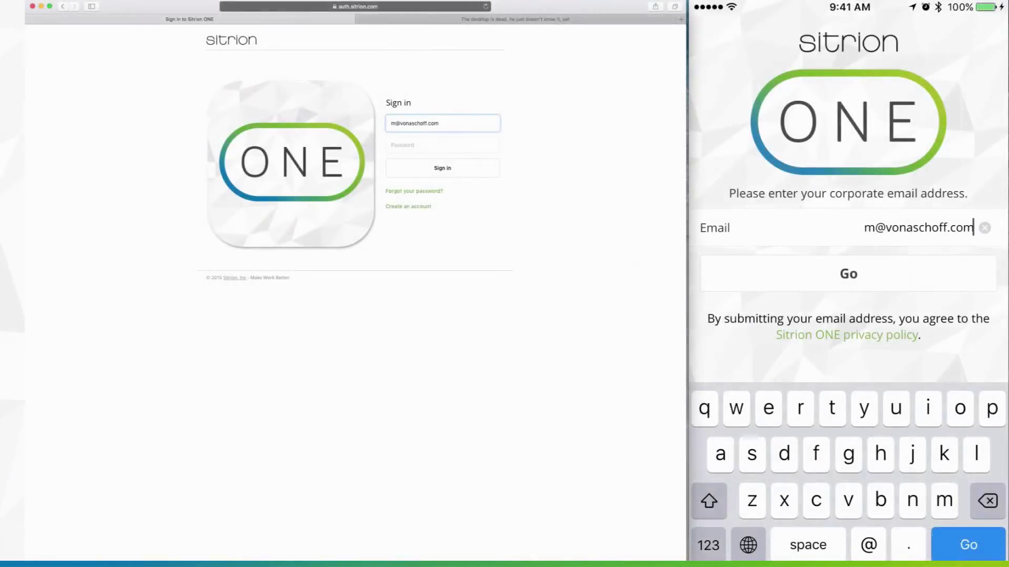
Step: Sign in with the corporate e-mail and account password, then subscribe to push notifications
click(900, 270)
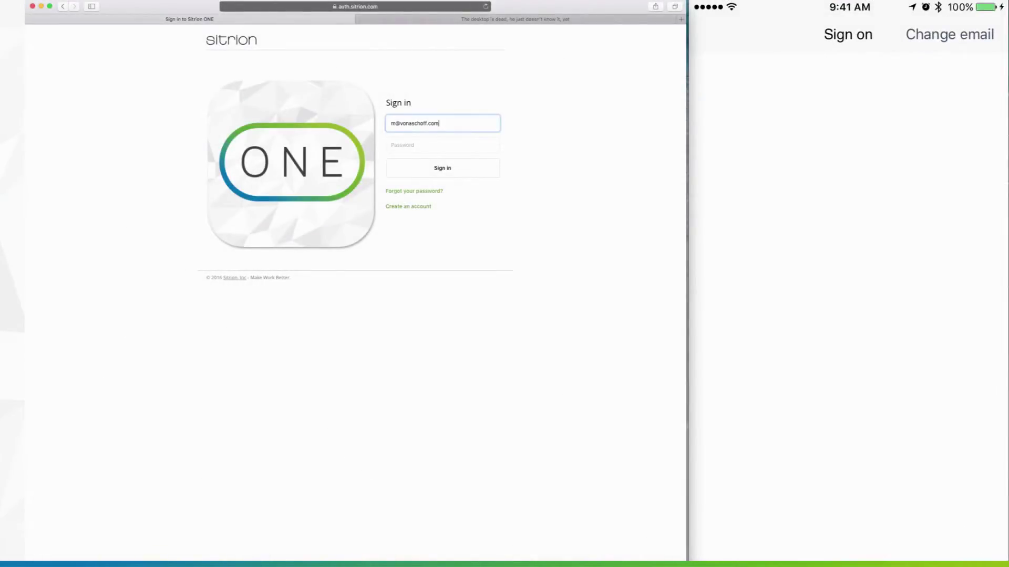
click(743, 294)
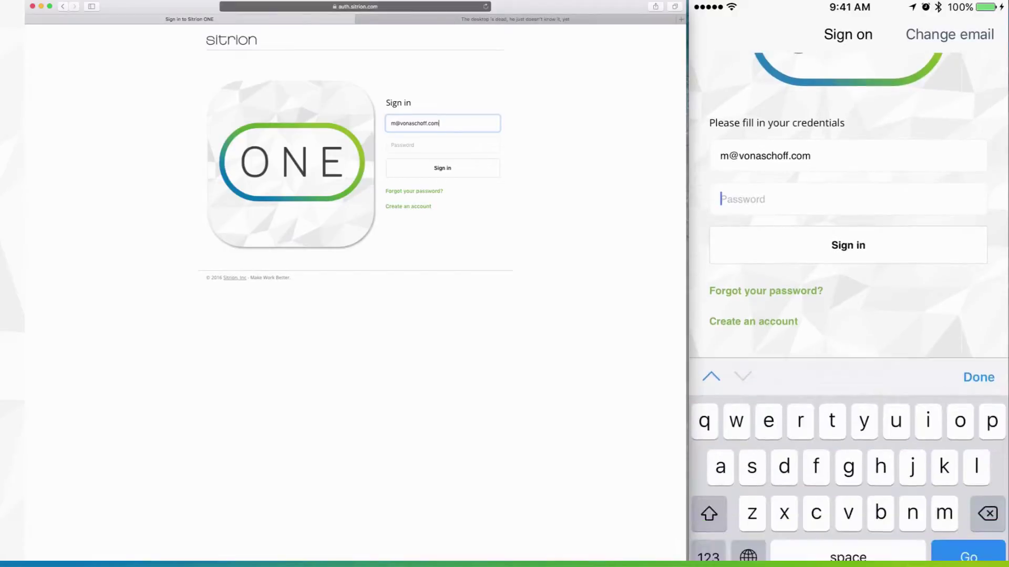
text(•••••••n)
click(902, 248)
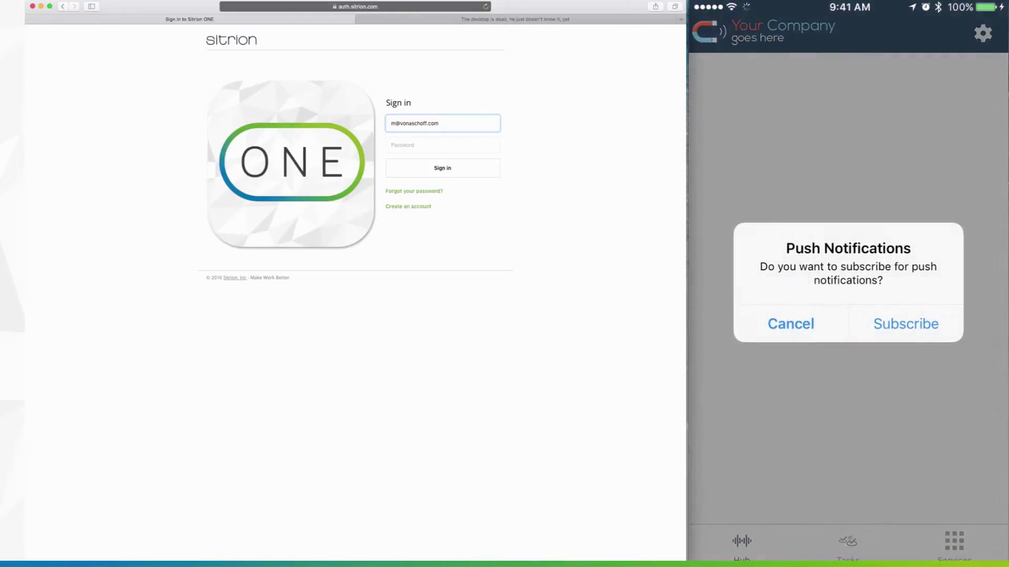
click(933, 320)
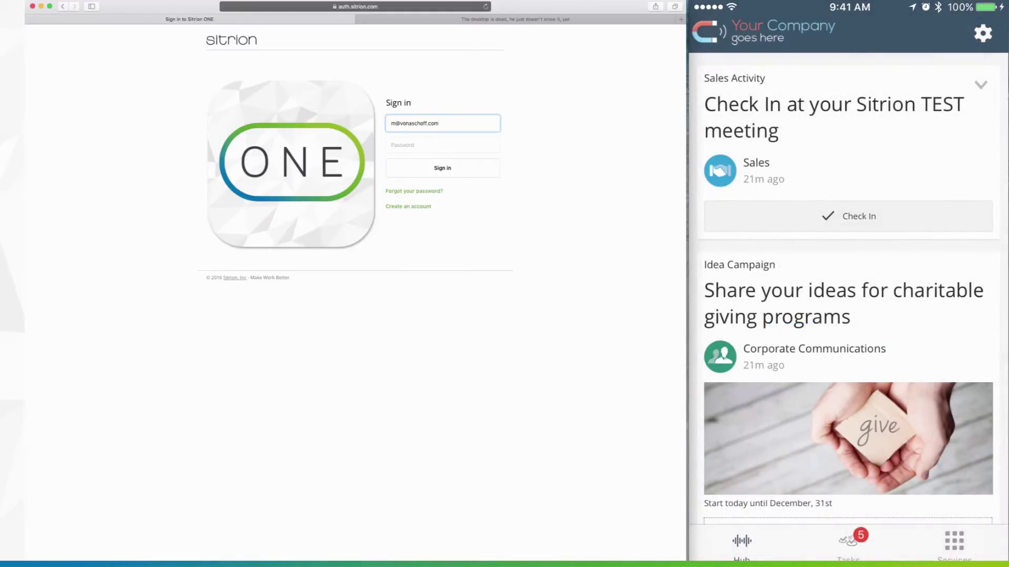
scroll(849, 286, down, 10)
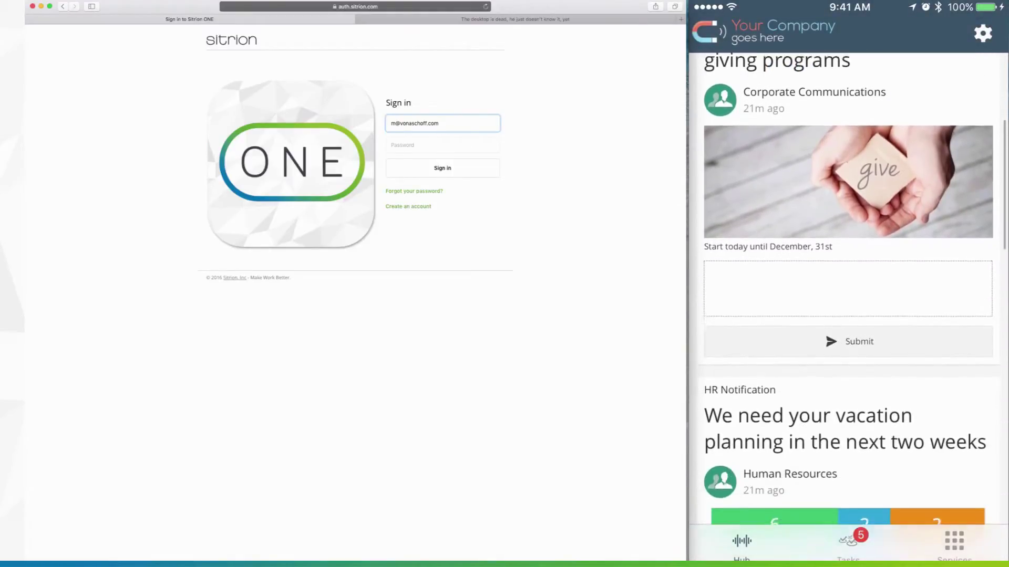
scroll(848, 287, down, 5)
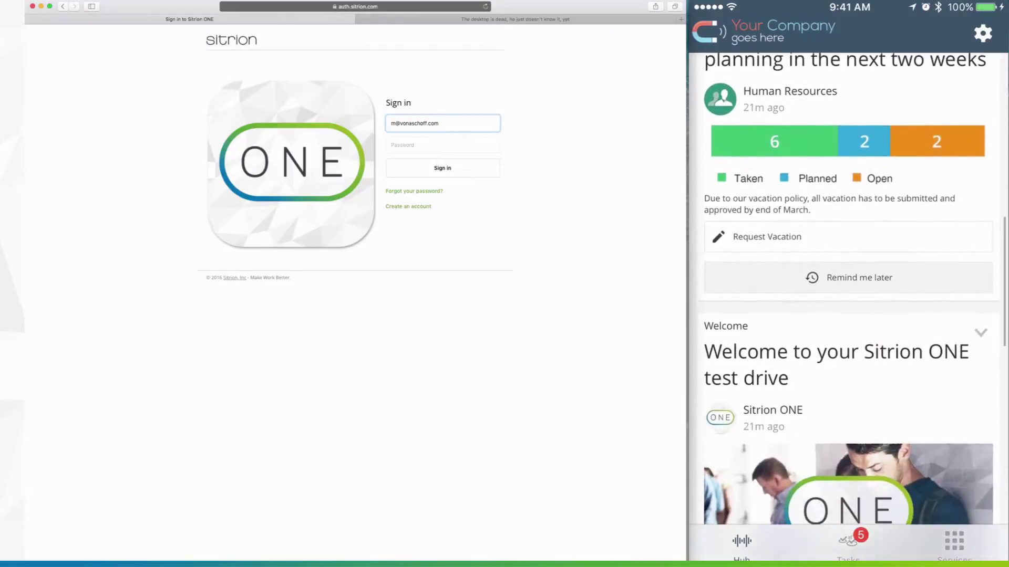
scroll(848, 286, down, 5)
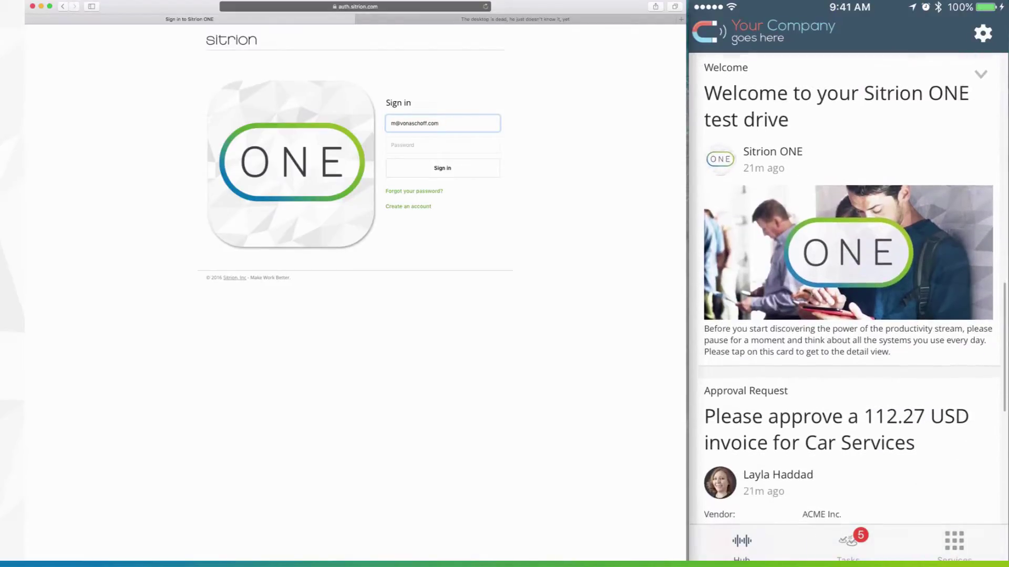
scroll(849, 286, down, 5)
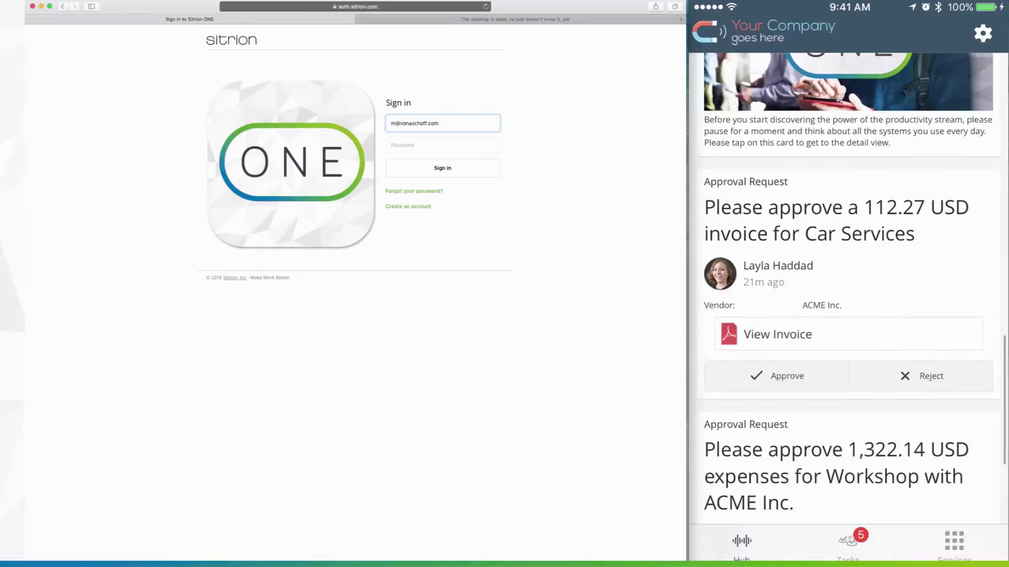
scroll(848, 286, down, 5)
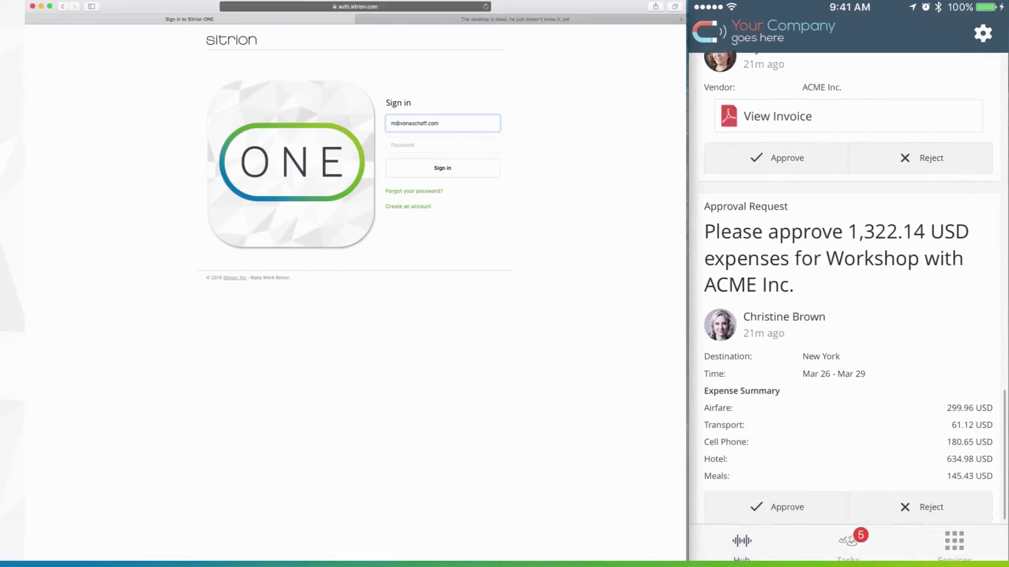
Step: Go to demo.sitrion.com in Safari and sign in to the Demo Center
click(380, 7)
text(dem)
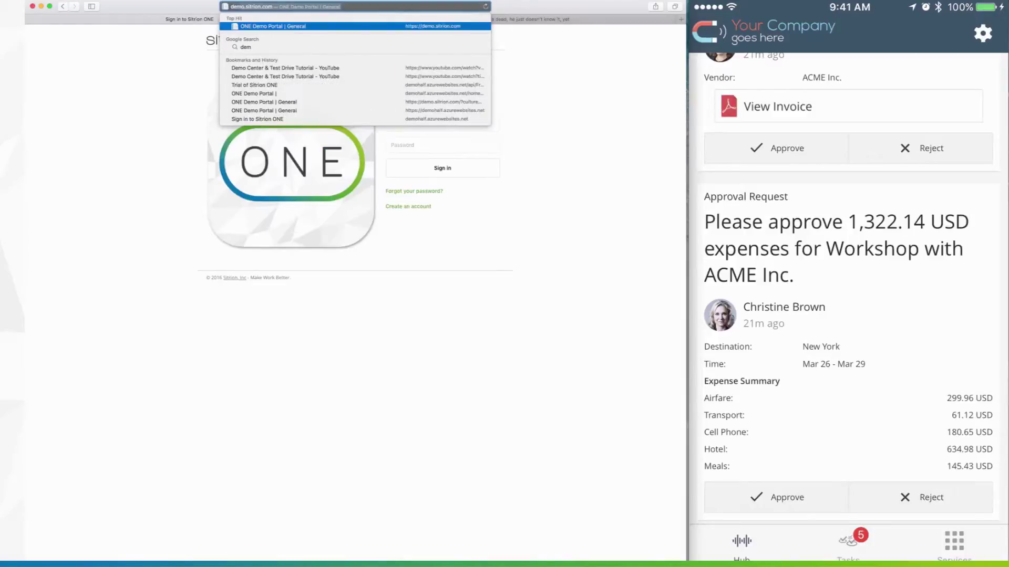
text(o.s)
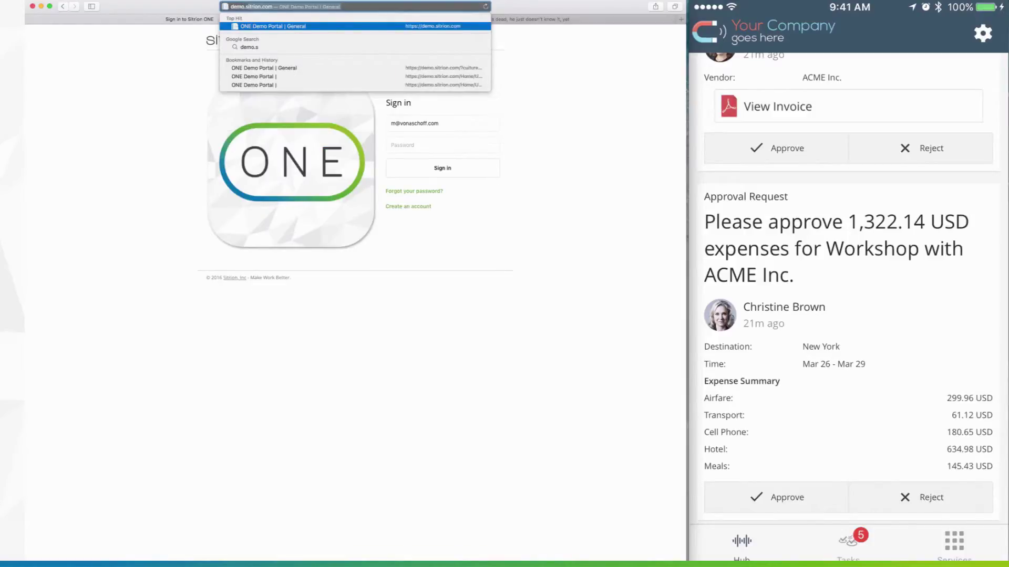
key(Return)
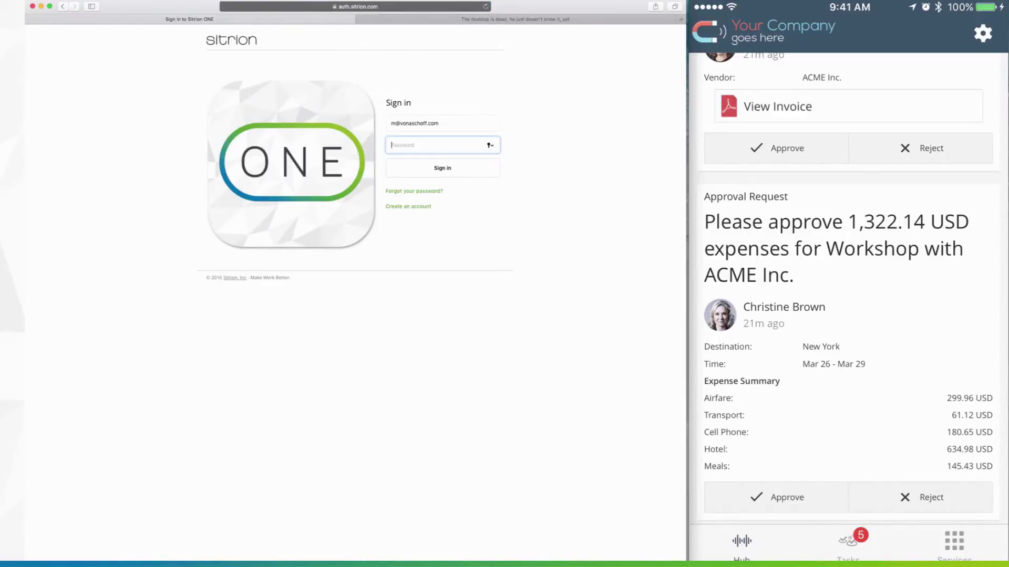
click(437, 167)
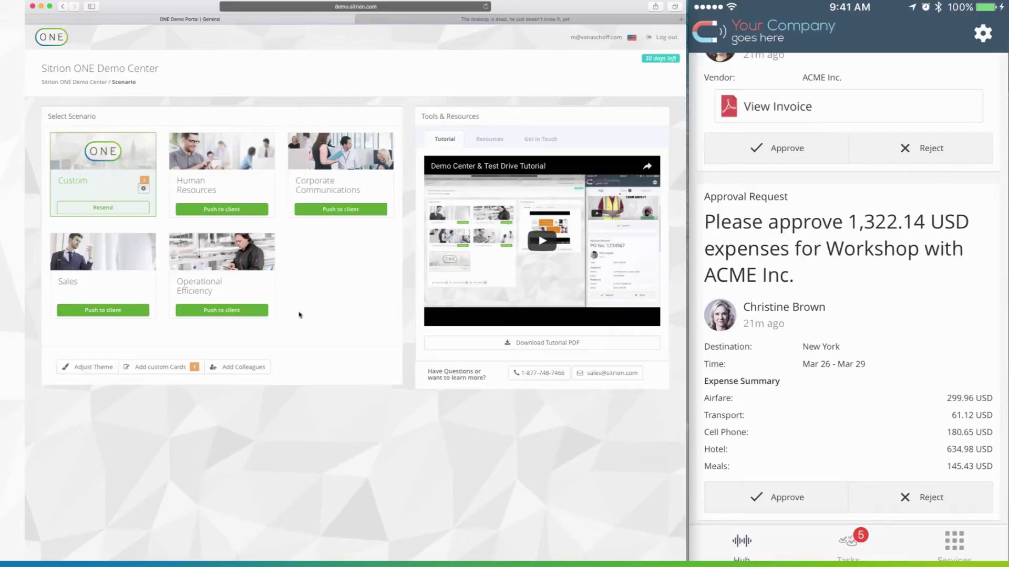
Step: Add a colleague with the colleague's first name, last name and e-mail address, and submit
click(244, 368)
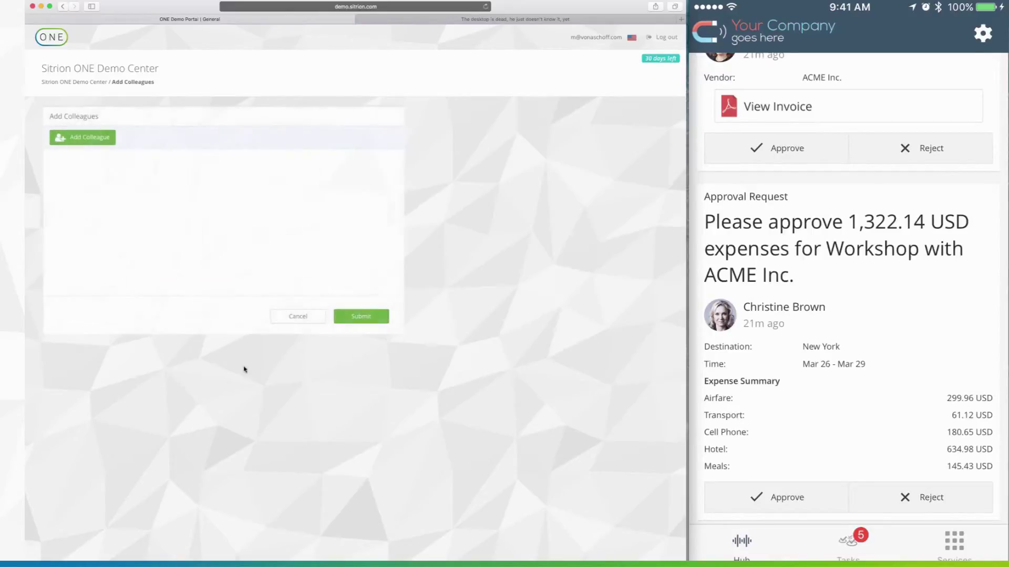
click(84, 138)
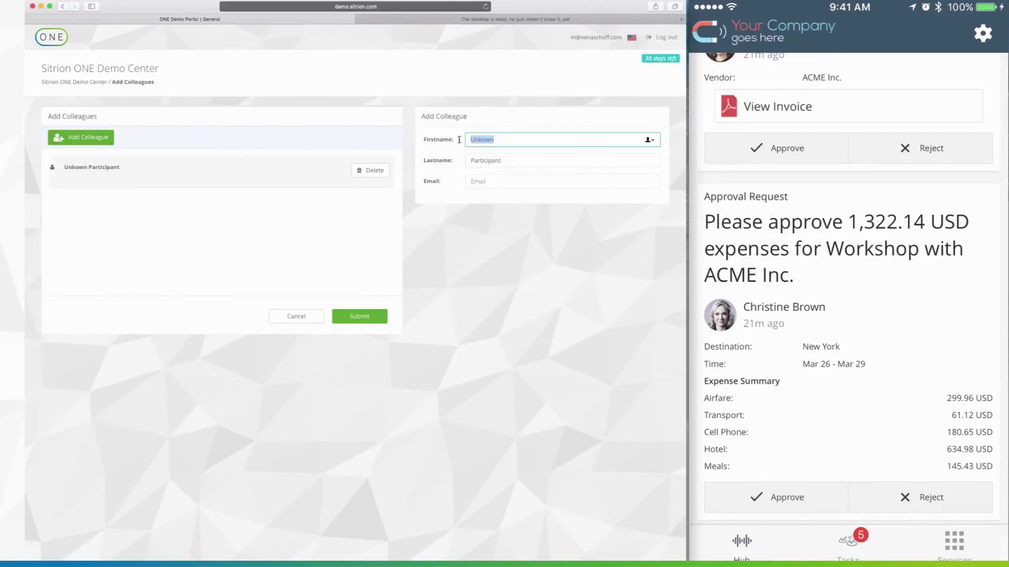
key(Tab)
key(Tab)
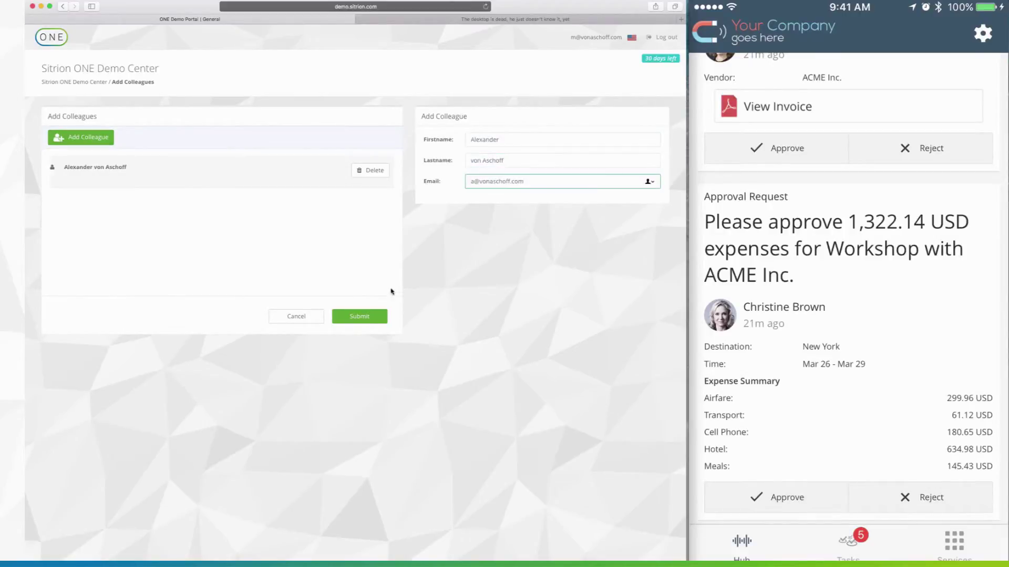
click(365, 317)
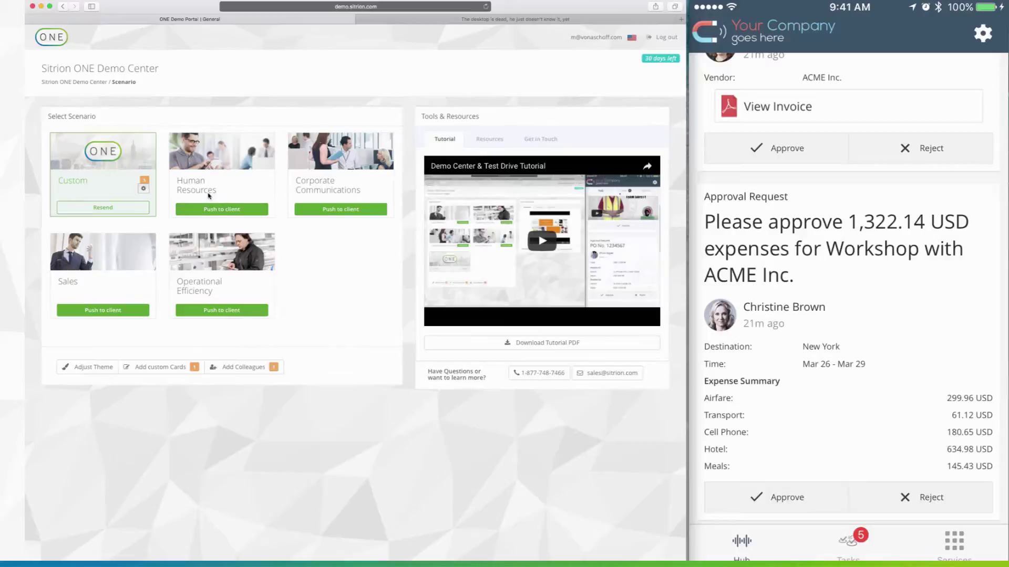
Step: Push the Human Resources scenario to the phone client
click(221, 209)
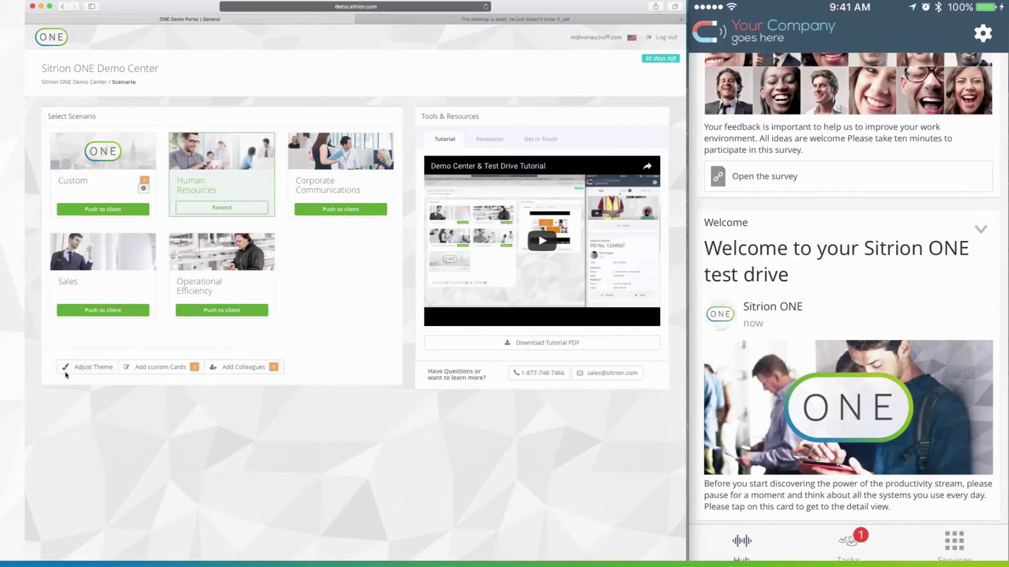
Step: Upload sitrion-logo-white.png as the theme logo and set the primary colour to bright green
click(92, 374)
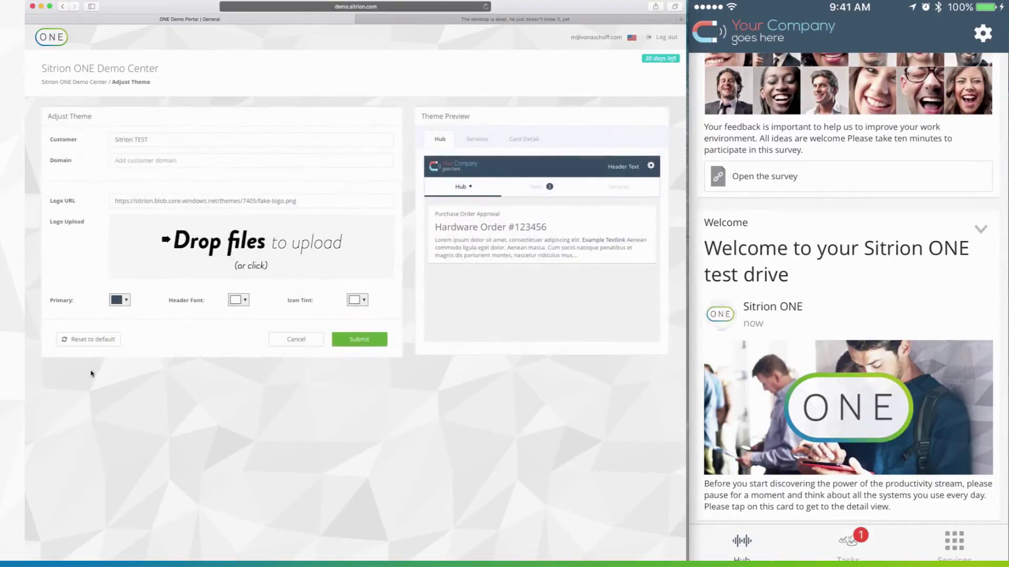
drag(571, 6, 266, 237)
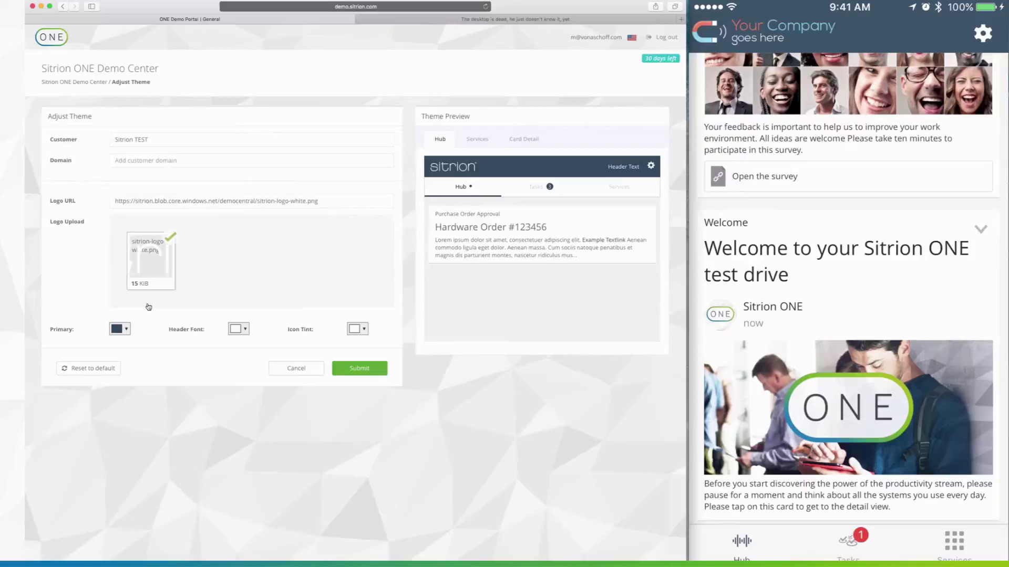
click(126, 331)
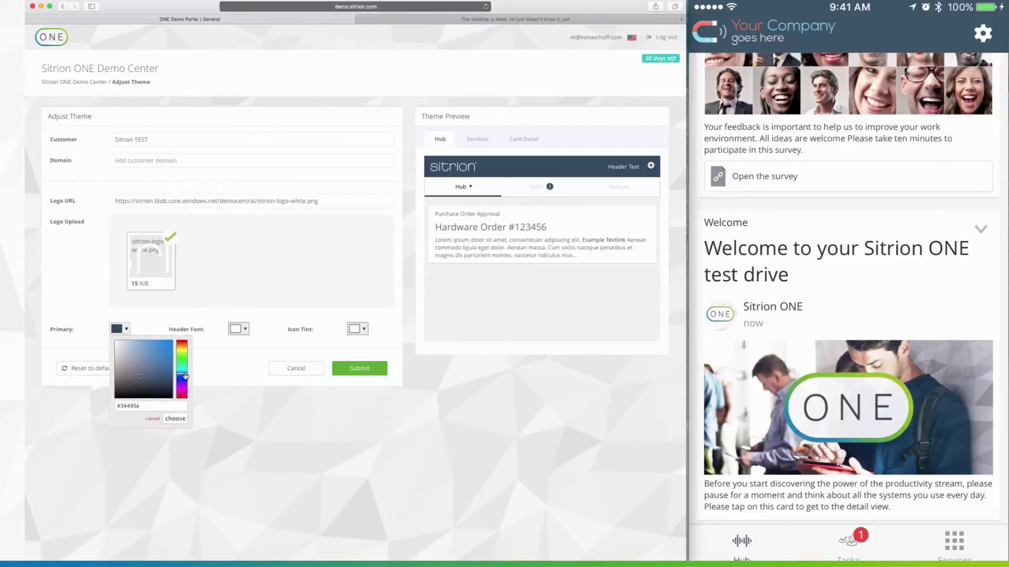
drag(185, 376, 188, 363)
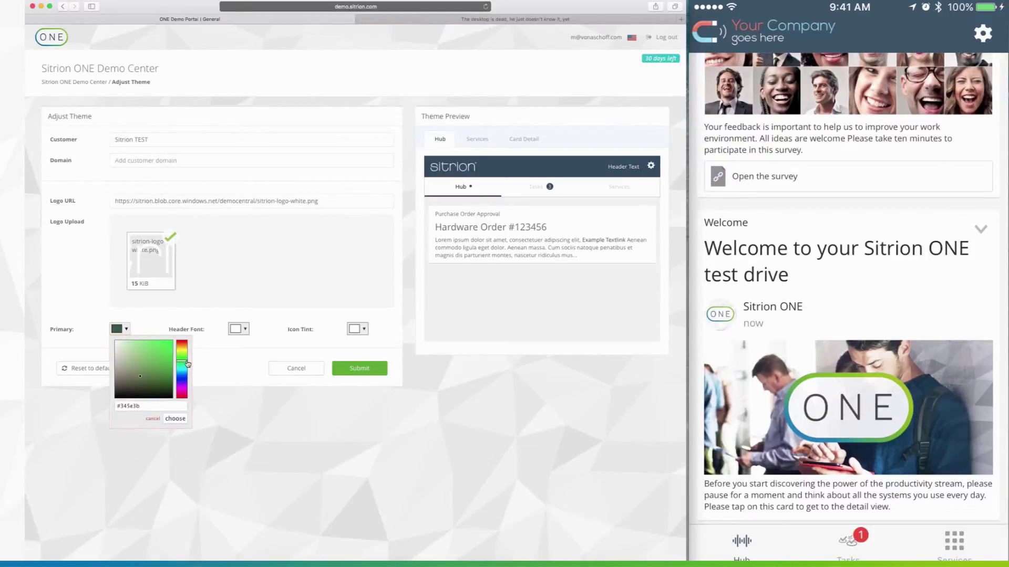
click(171, 352)
click(174, 418)
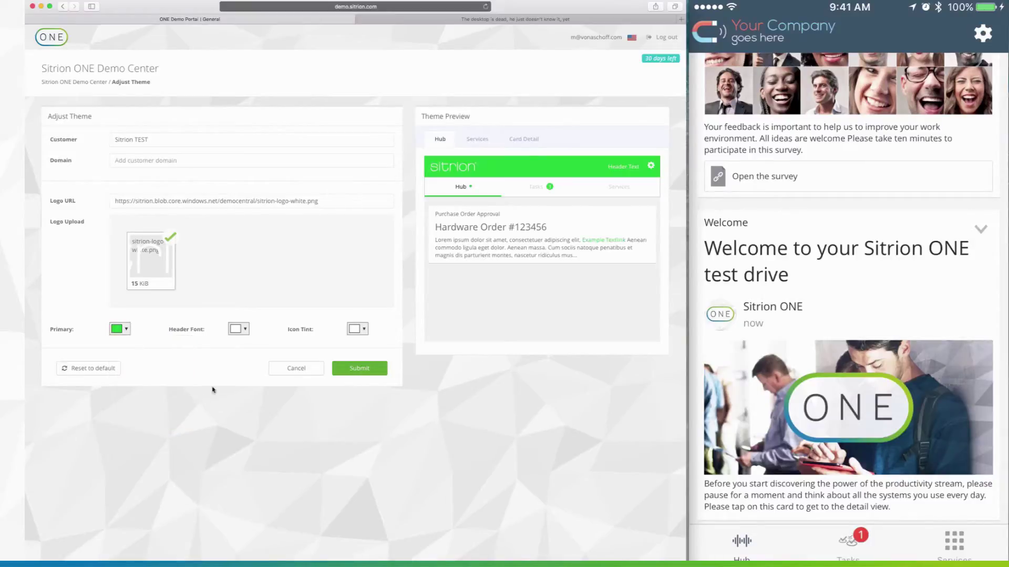
Step: Submit the Adjust Theme form to apply the green Sitrion theme
click(360, 369)
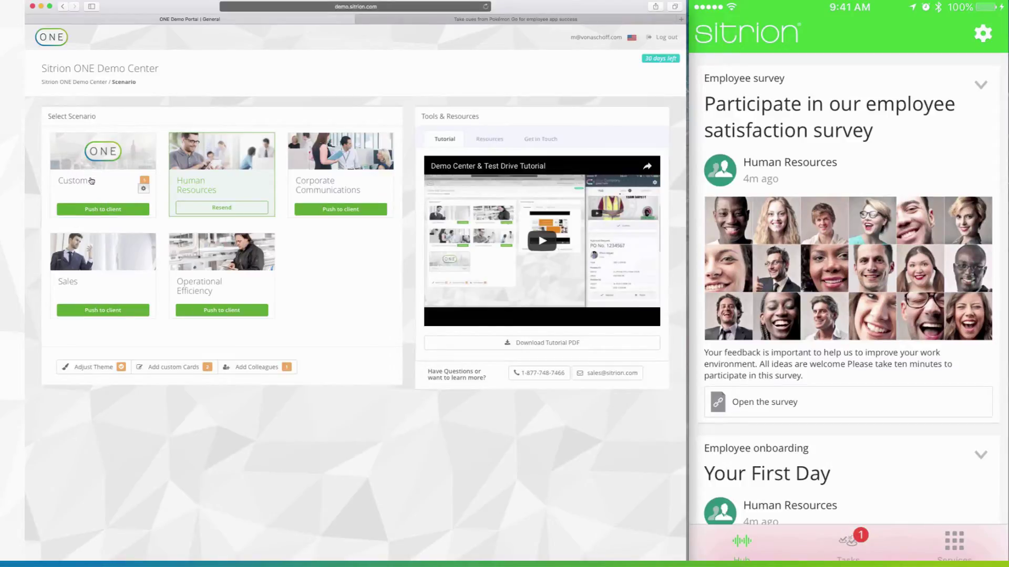
Step: Add the Your January Payslip and New Job Openings cards to the Custom scenario and submit
click(143, 191)
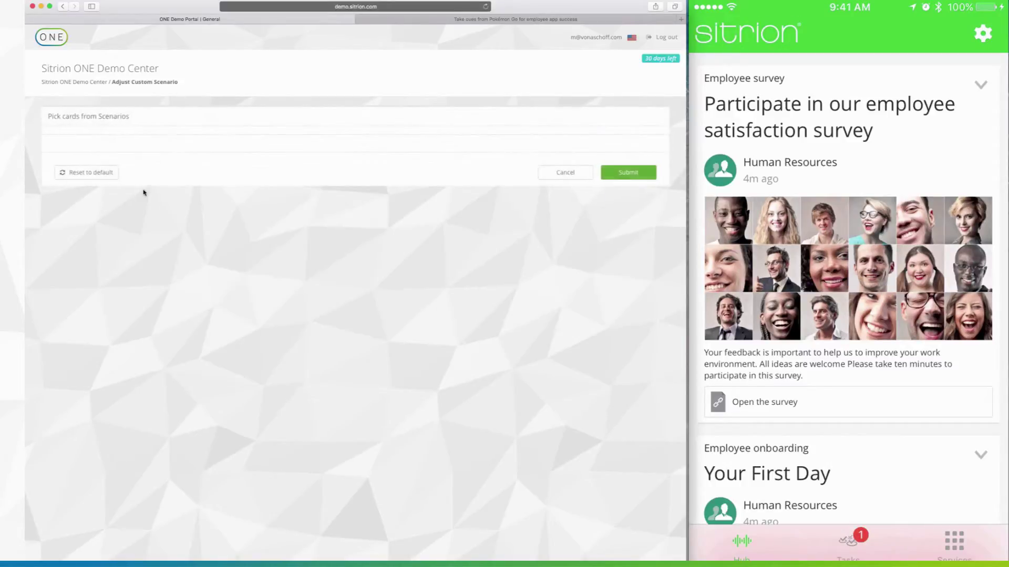
scroll(311, 322, down, 5)
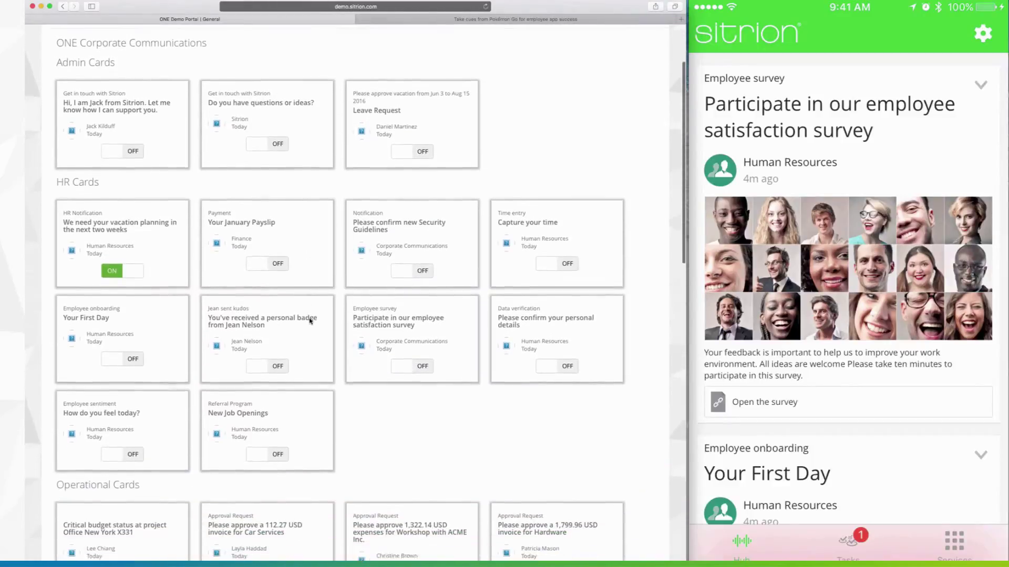
scroll(310, 322, down, 2)
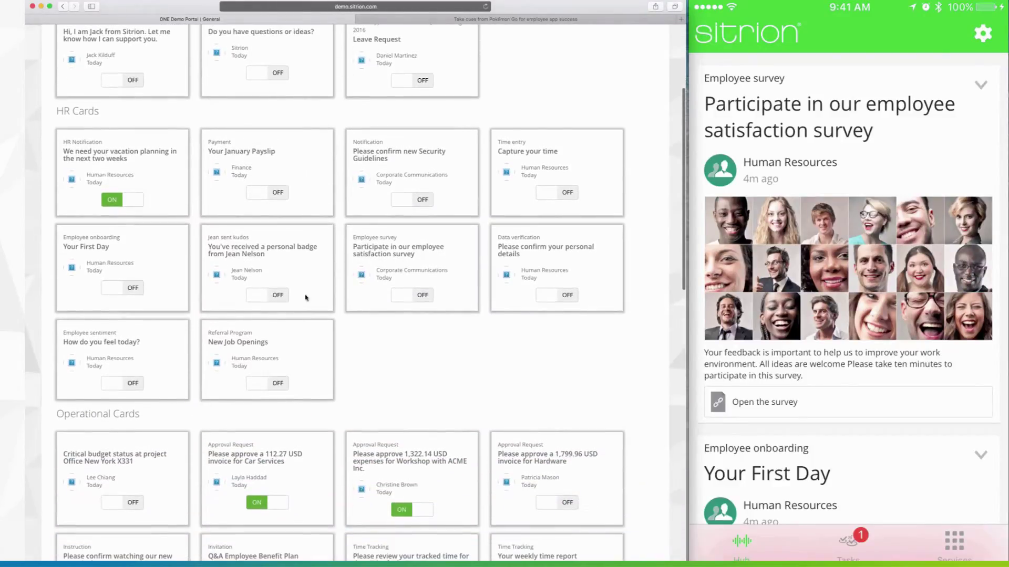
click(275, 194)
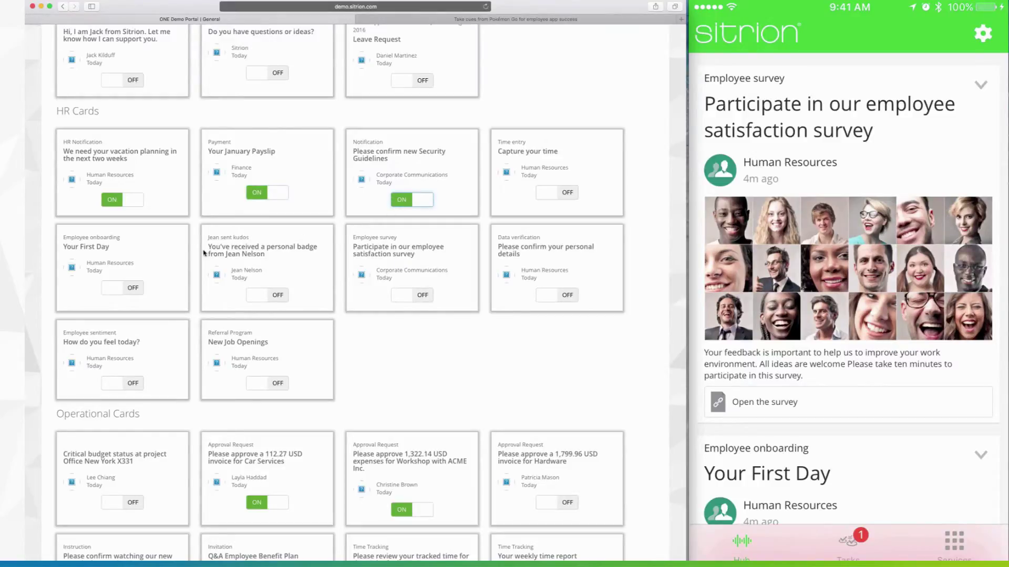
click(284, 387)
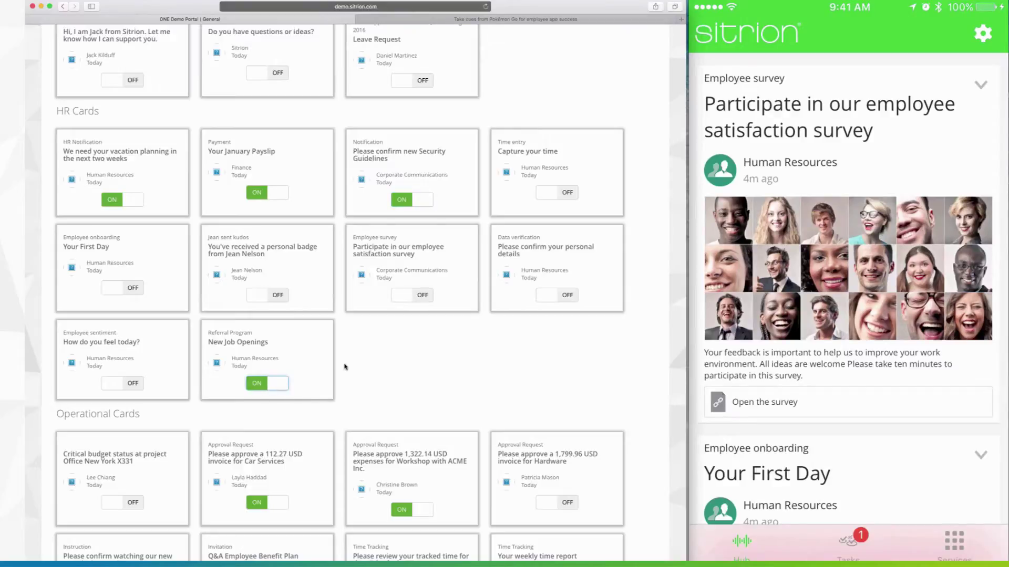
scroll(345, 367, down, 15)
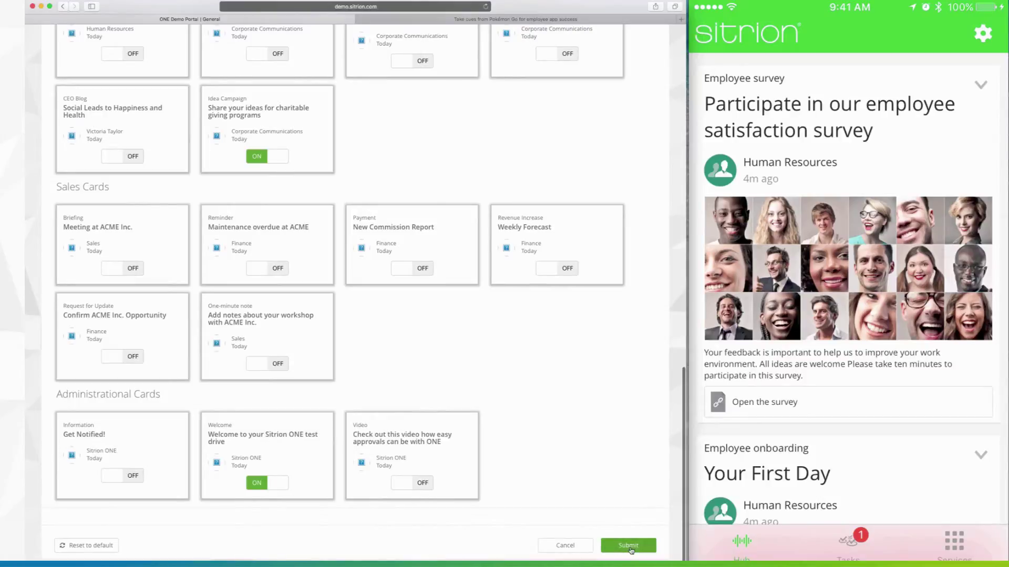
click(629, 546)
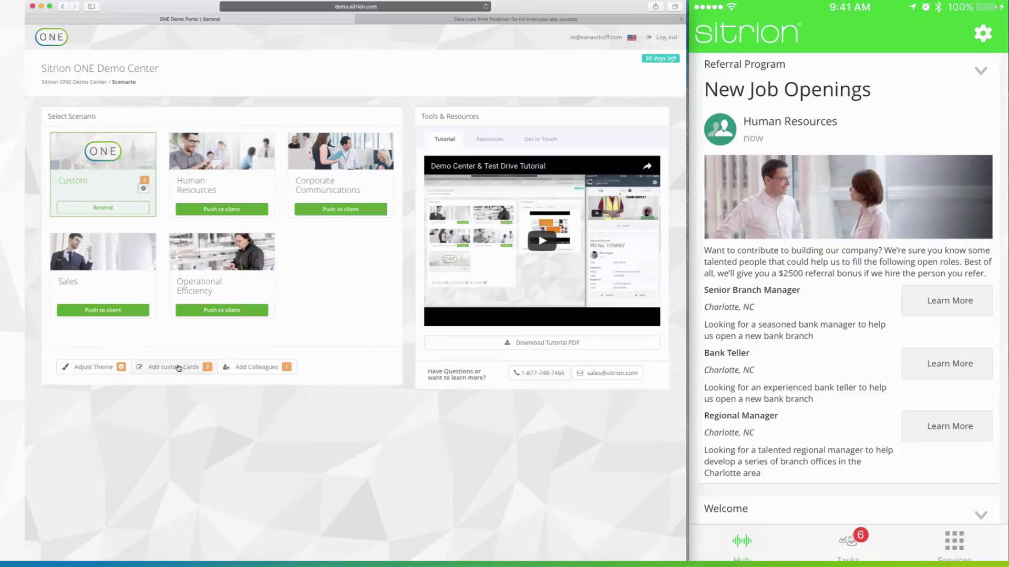
Step: Add a News card and title it with the copied article title 'Take cues from Pokémon Go for employee app success'
click(178, 368)
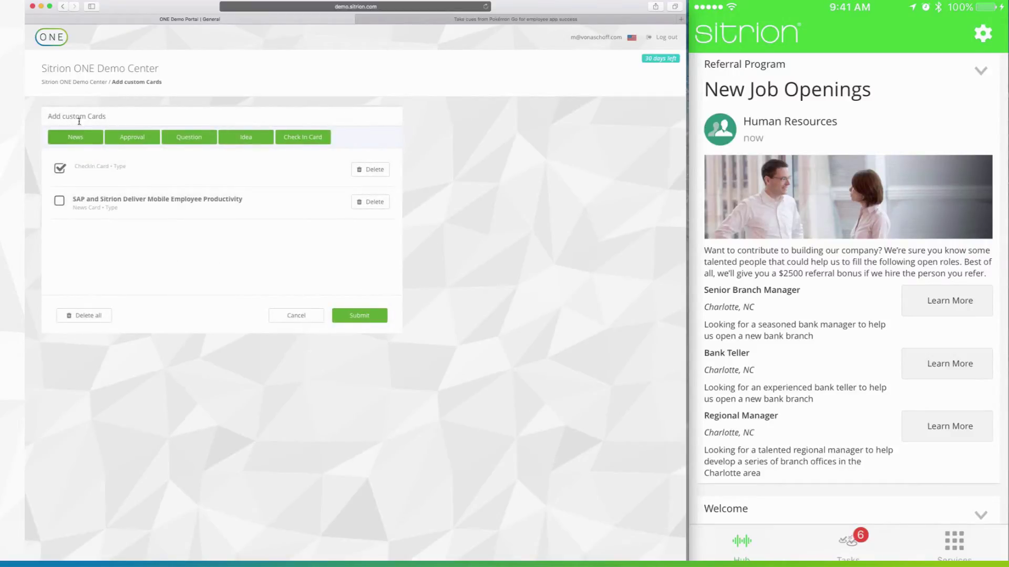
click(76, 137)
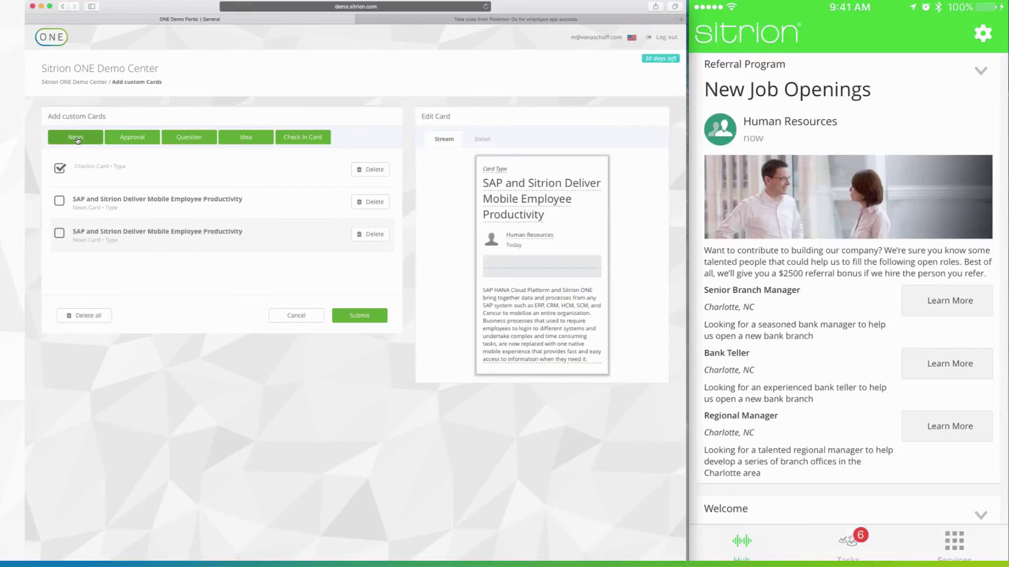
click(457, 19)
drag(101, 107, 274, 142)
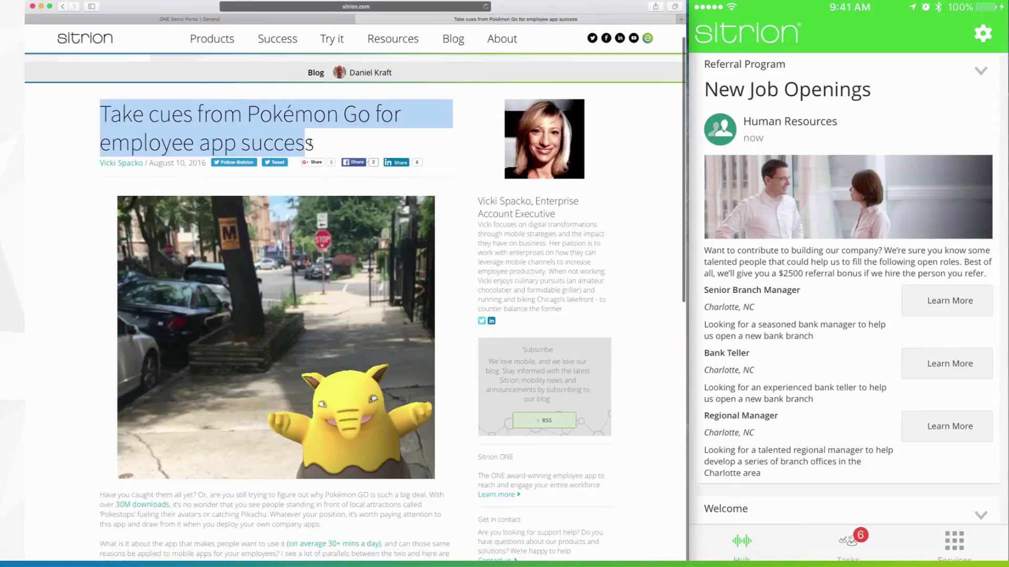
drag(310, 143, 314, 144)
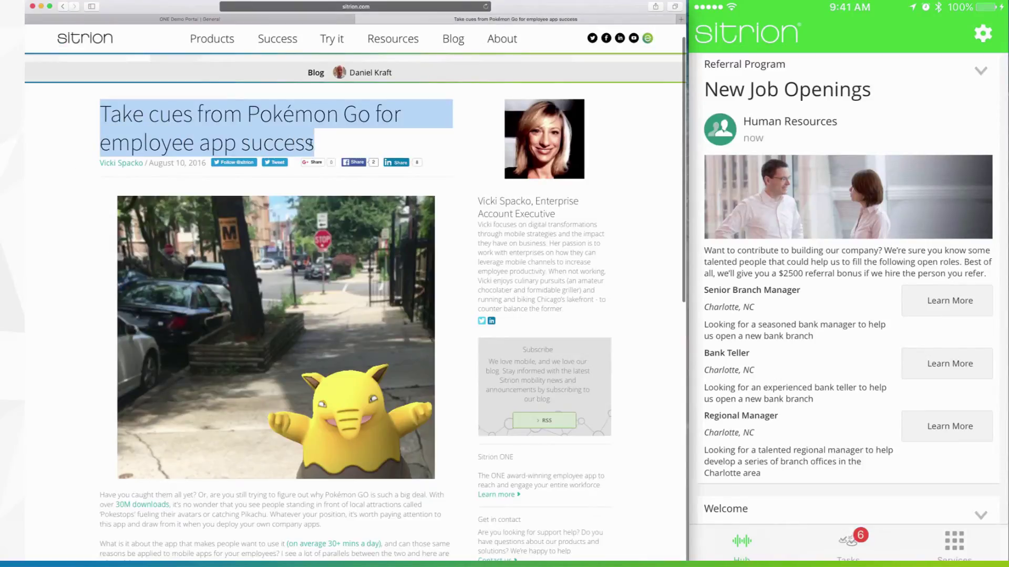
click(331, 20)
click(512, 190)
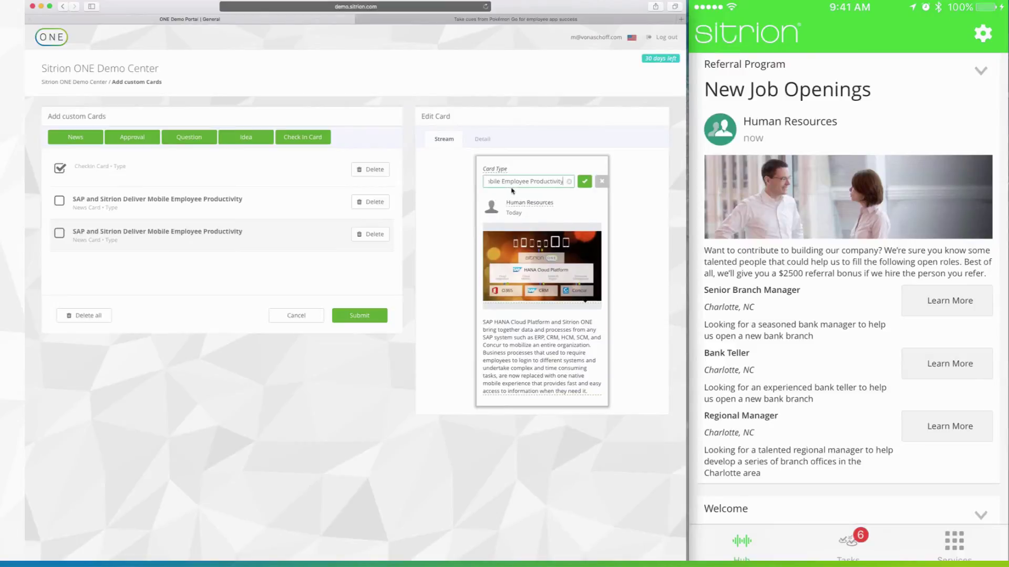
click(568, 182)
key(super+v)
click(584, 182)
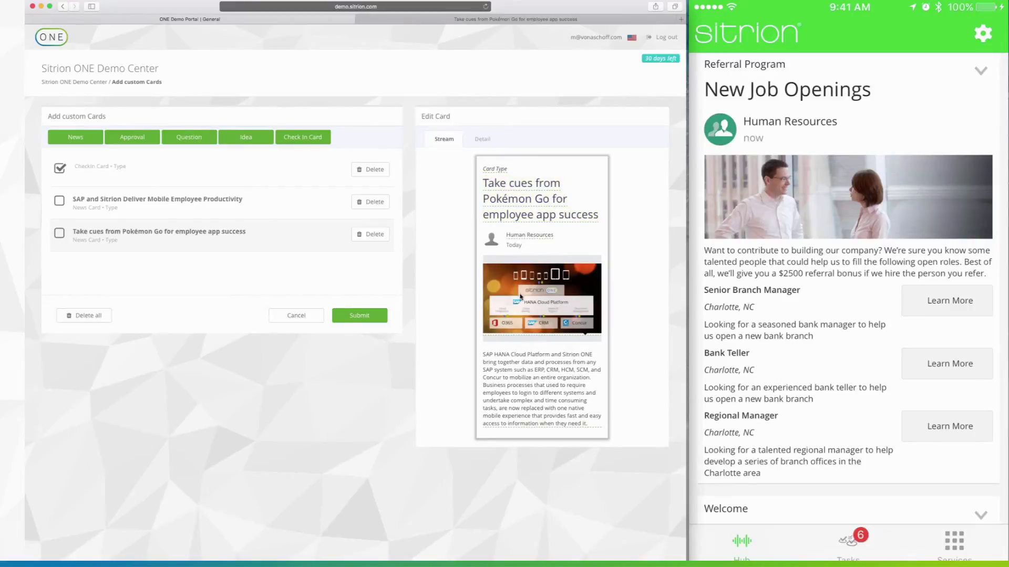
Step: Copy the web address of the Pokémon Go article's photo
click(385, 21)
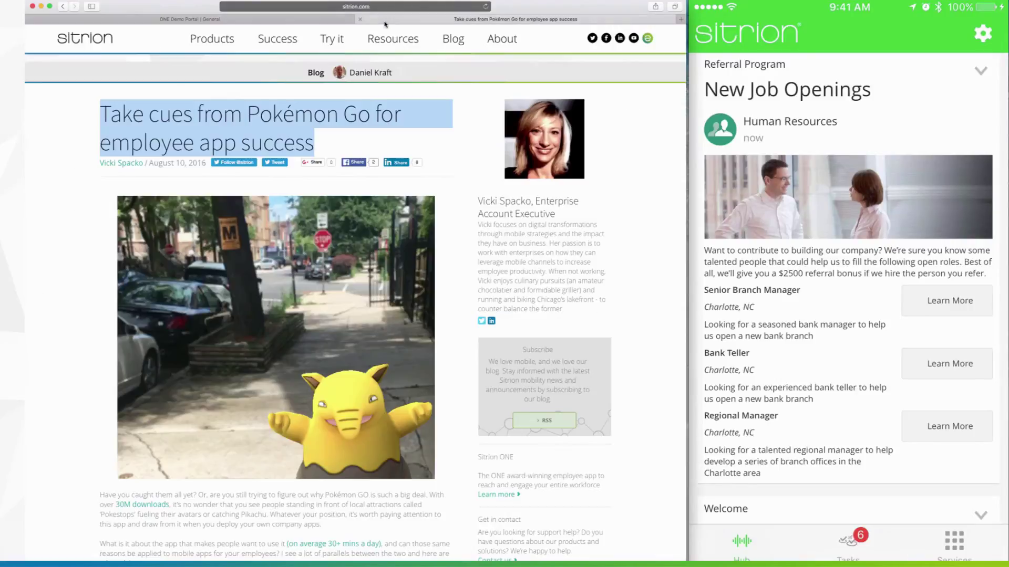
right_click(272, 285)
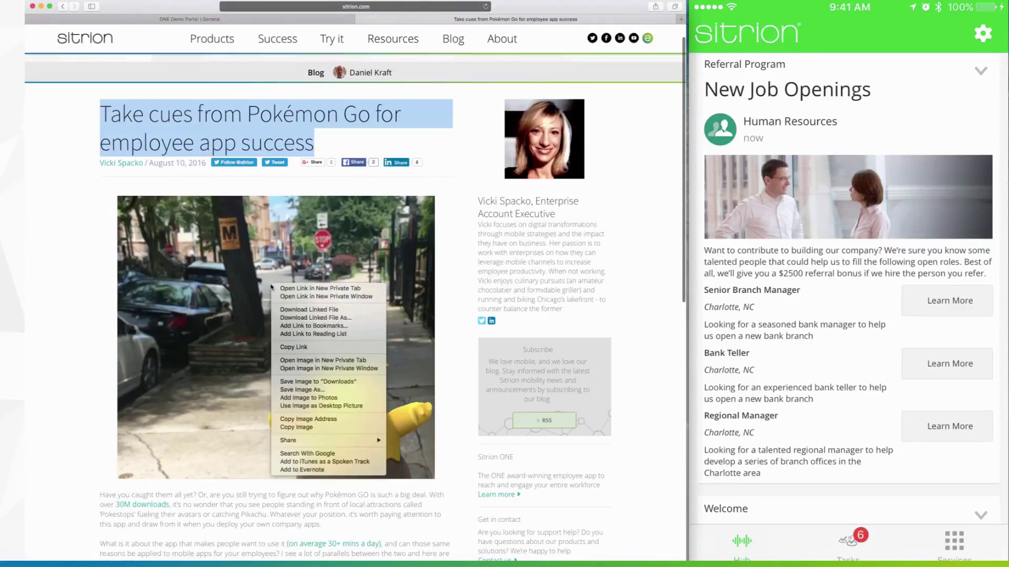
click(304, 415)
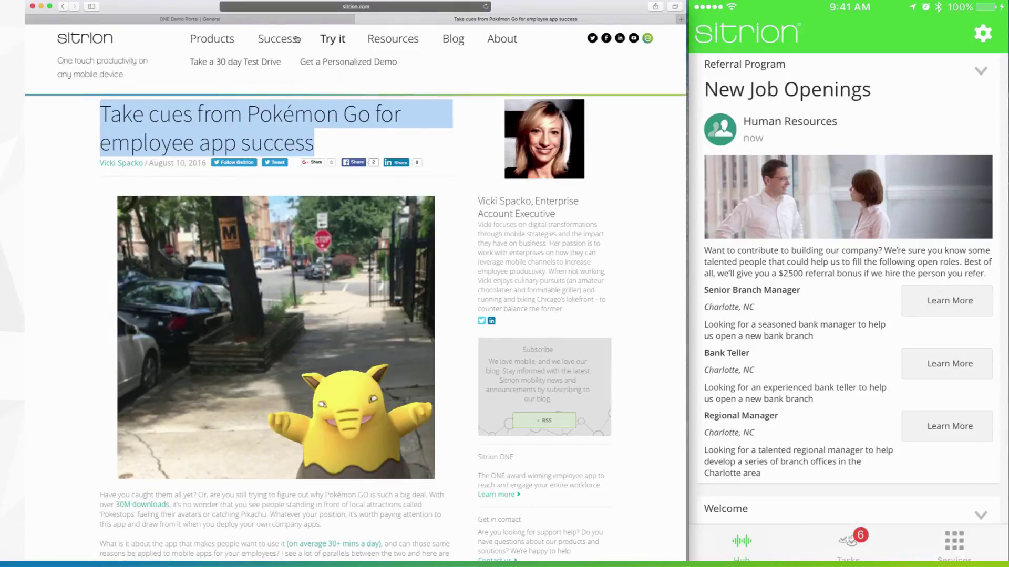
scroll(315, 105, down, 2)
click(313, 20)
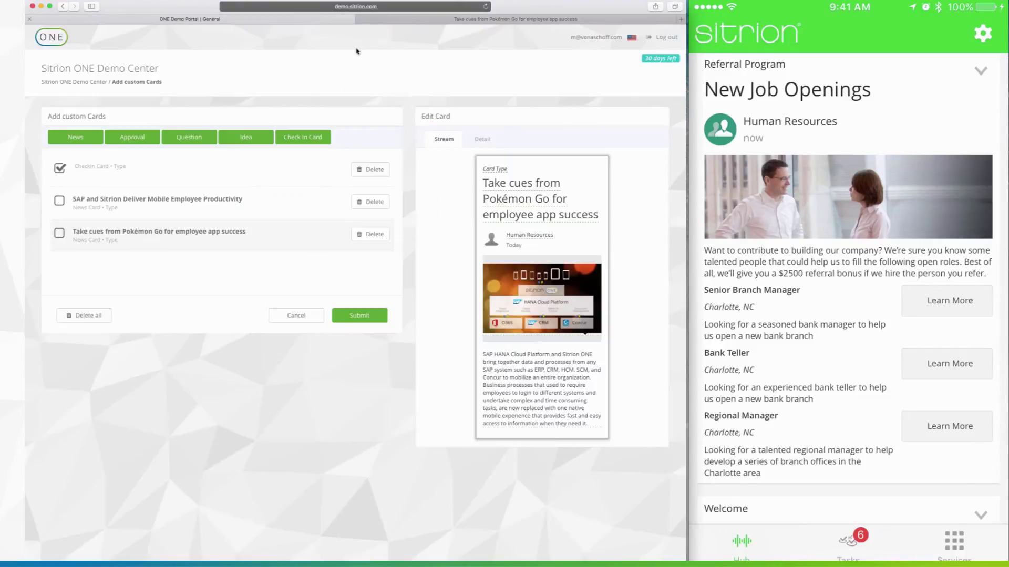
Step: Replace the card's image address with the copied Pokémon Go photo address
click(530, 295)
click(568, 271)
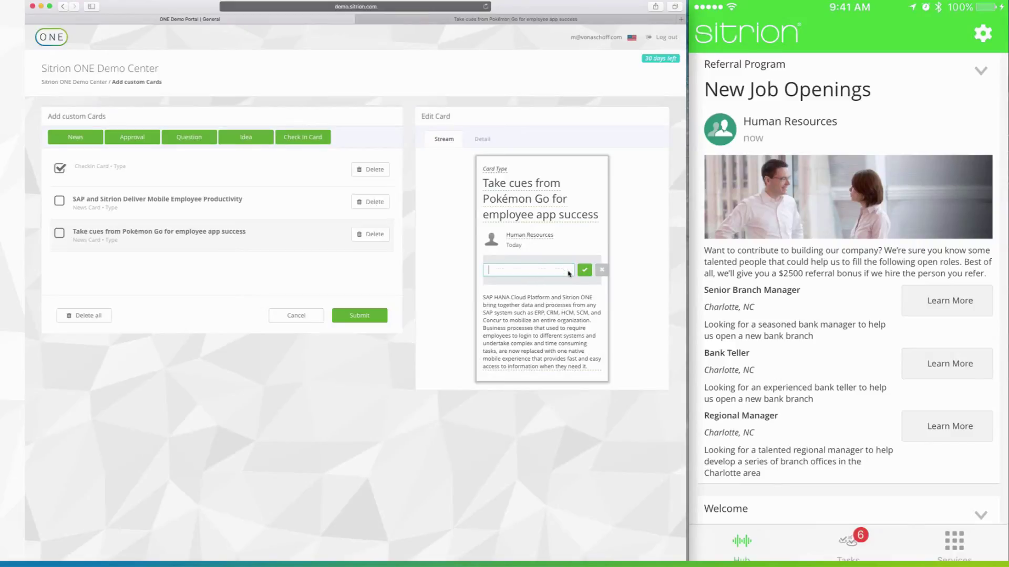
key(super+v)
click(586, 273)
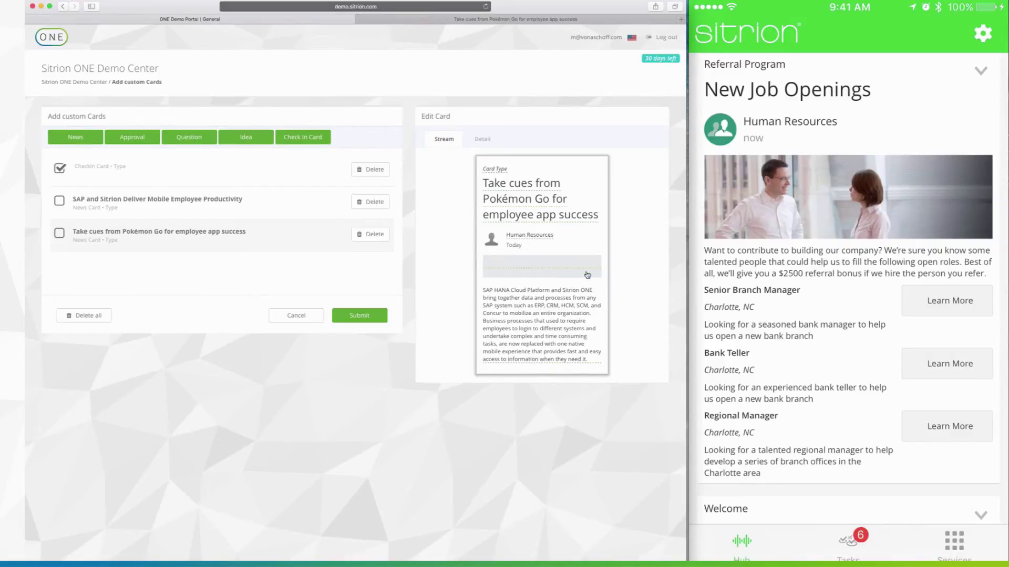
Step: Set the card's body text to the article's first two paragraphs
click(434, 22)
scroll(120, 333, down, 3)
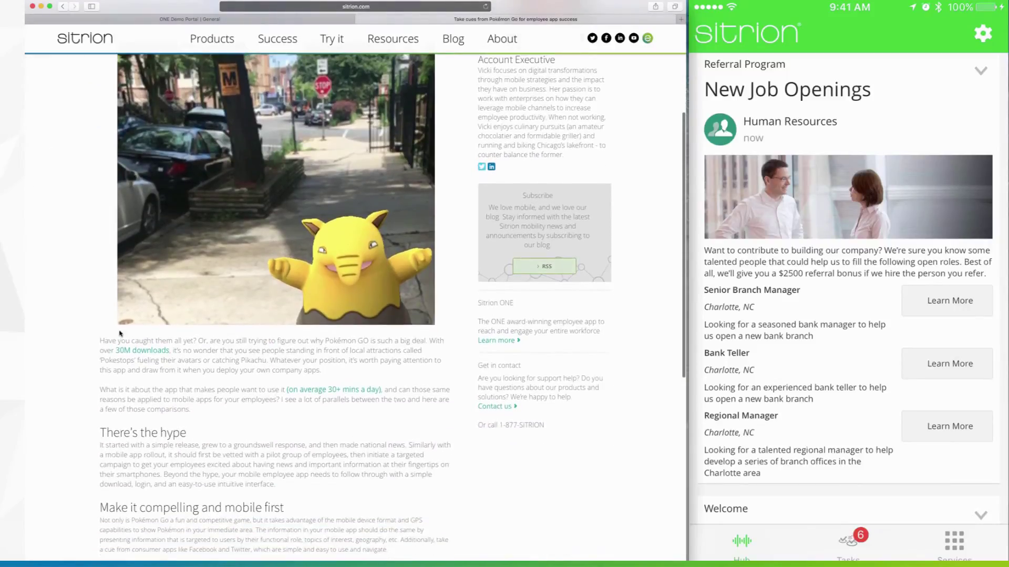
drag(102, 342, 185, 405)
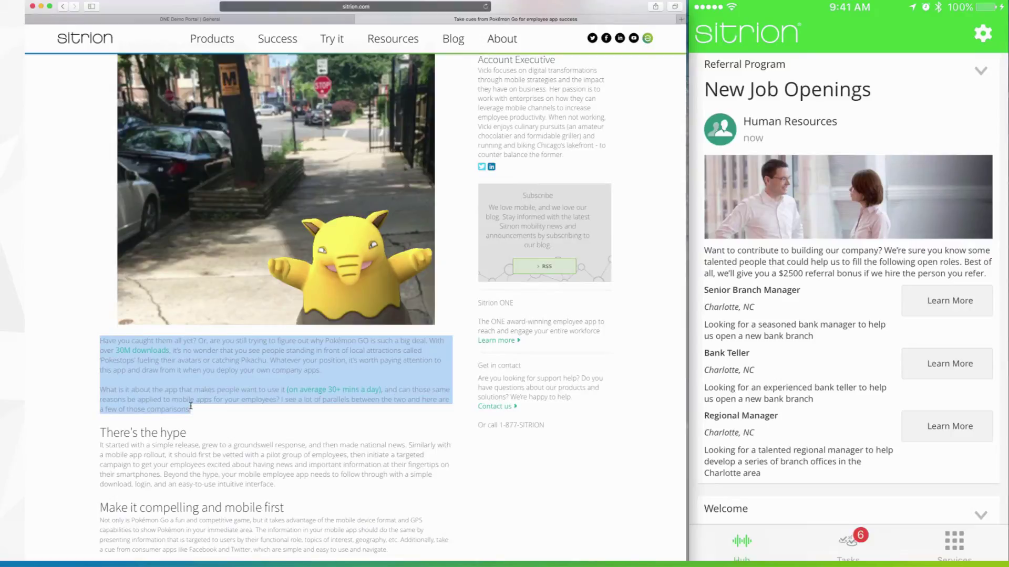
click(260, 17)
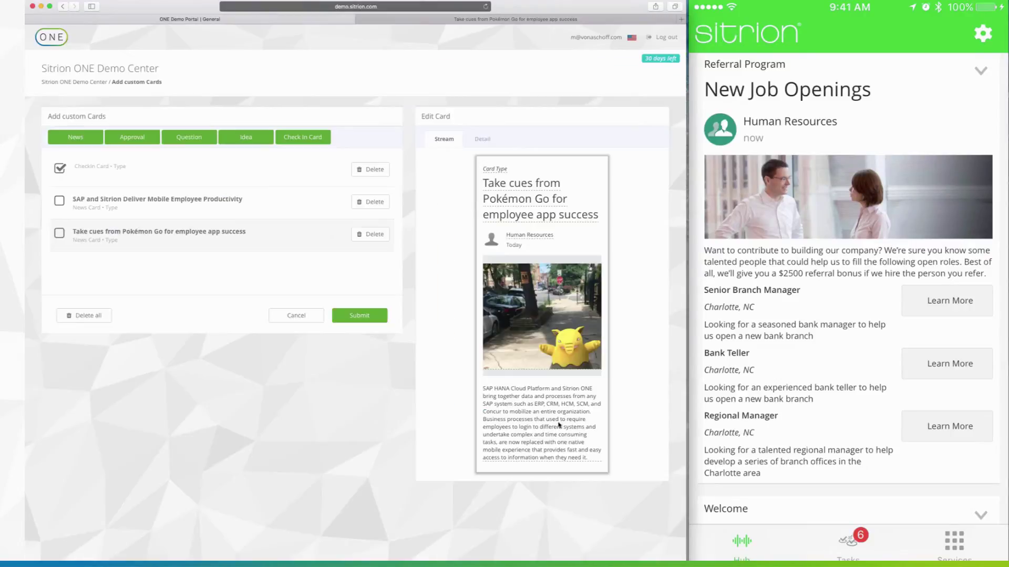
click(534, 400)
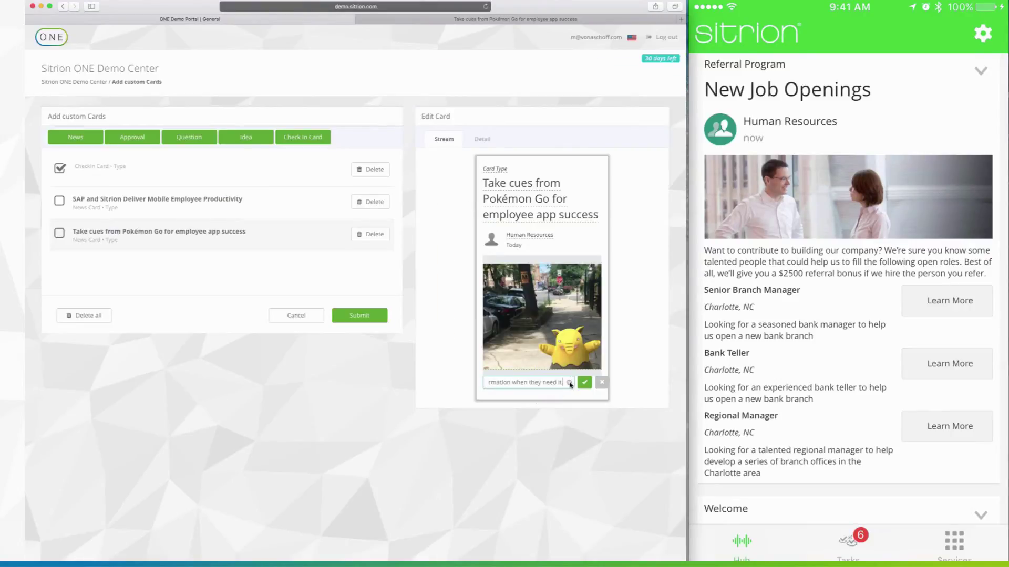
key(ctrl+a)
key(ctrl+v)
click(583, 384)
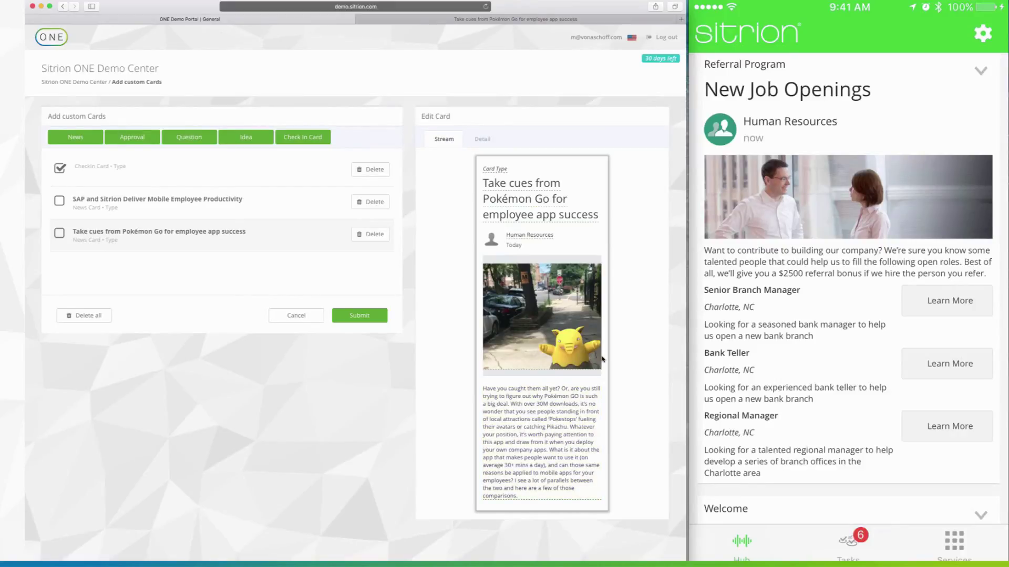
Step: Replace the Detail description with the article's 'There's the hype' and 'Make it compelling' sections
click(482, 140)
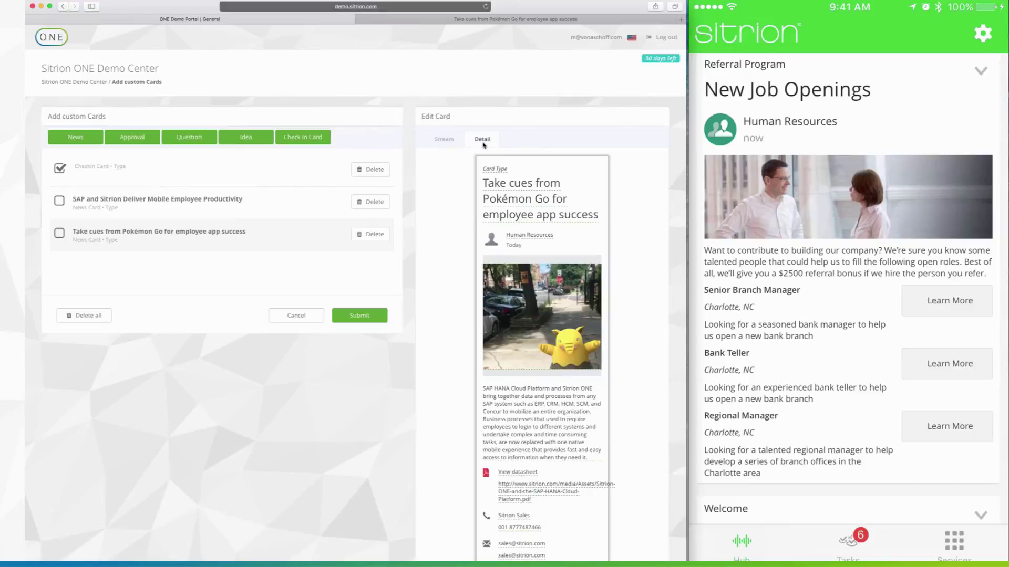
scroll(474, 280, down, 1)
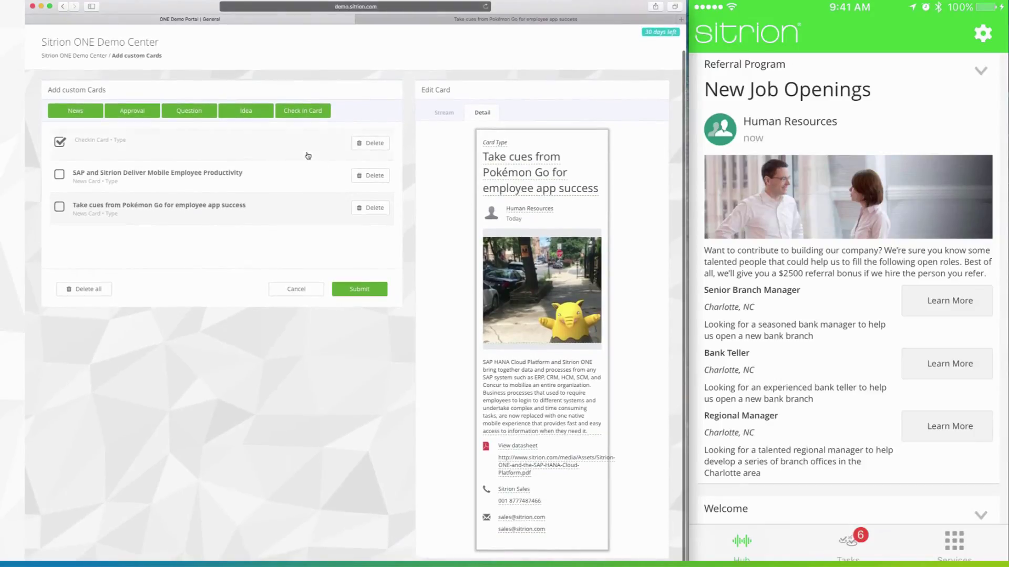
click(398, 20)
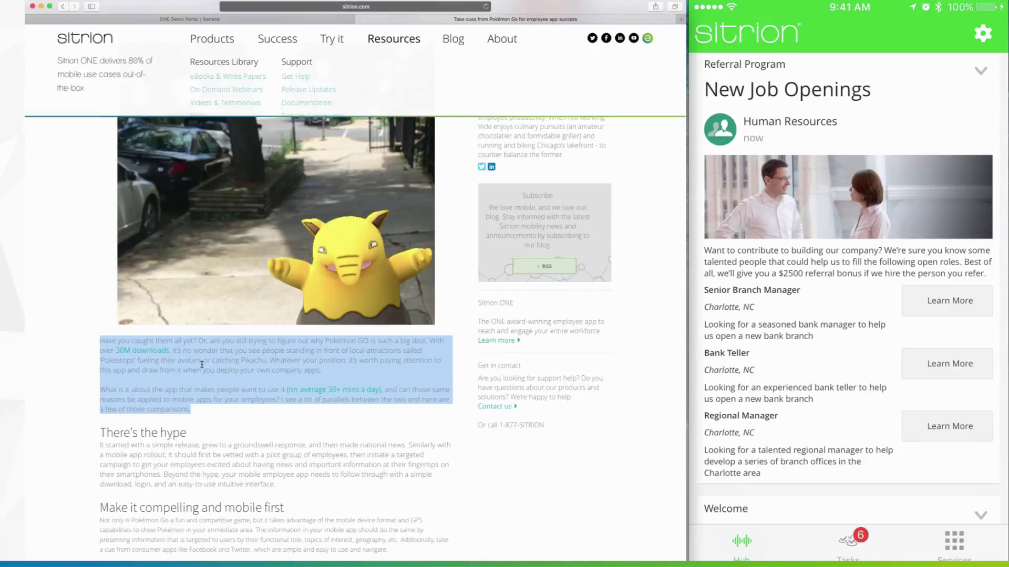
scroll(133, 308, down, 4)
drag(102, 273, 394, 382)
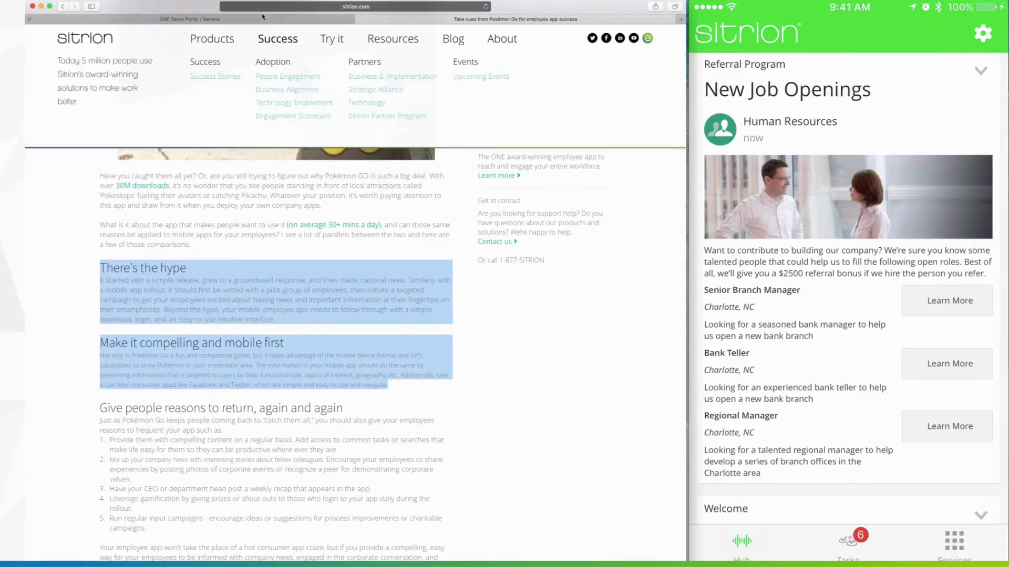
click(190, 19)
click(509, 376)
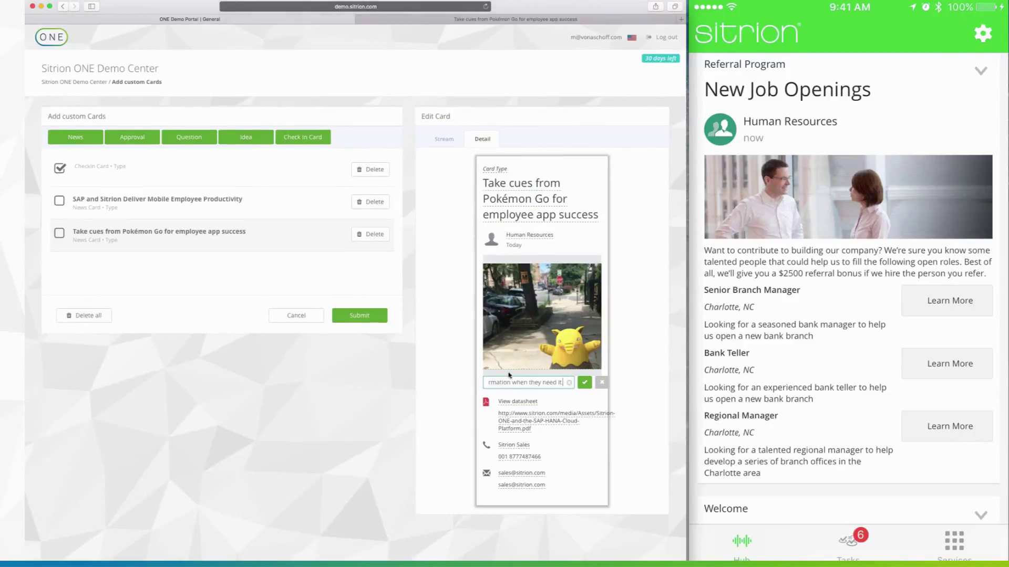
click(568, 383)
key(super+v)
click(584, 383)
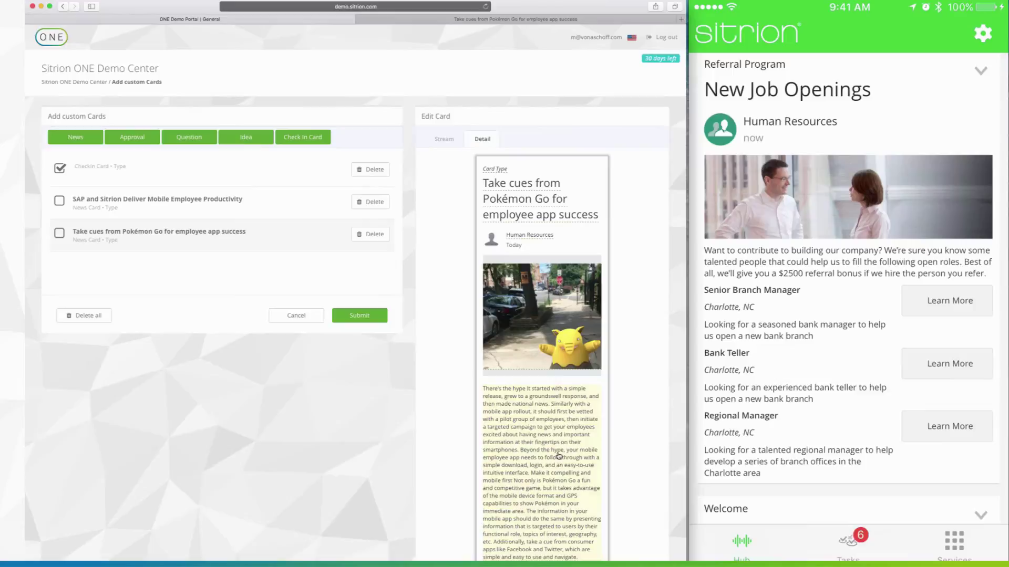
scroll(558, 456, down, 3)
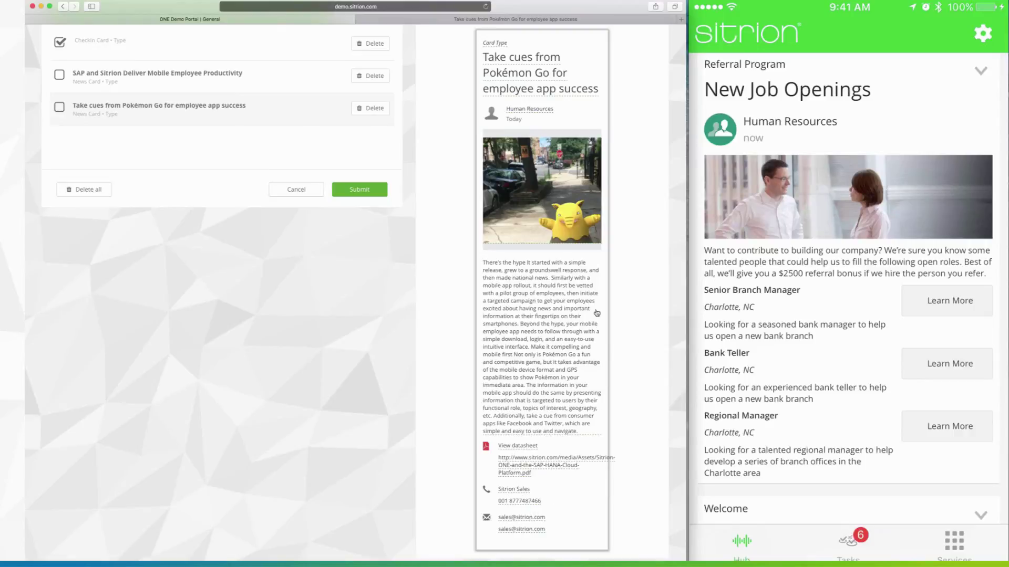
scroll(583, 310, up, 3)
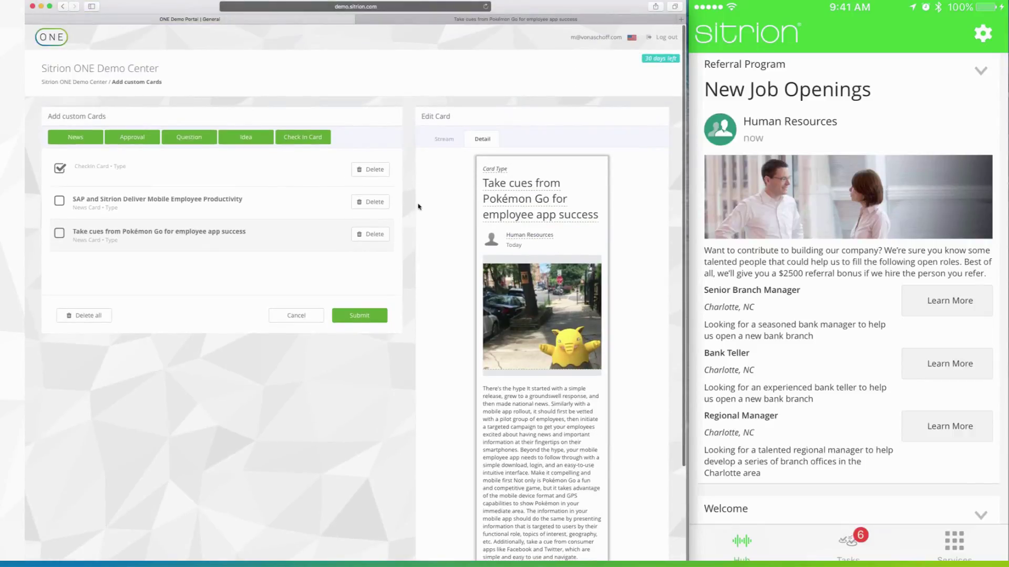
Step: Return to the card stream view and submit the Pokémon Go news card to the phone app
click(443, 144)
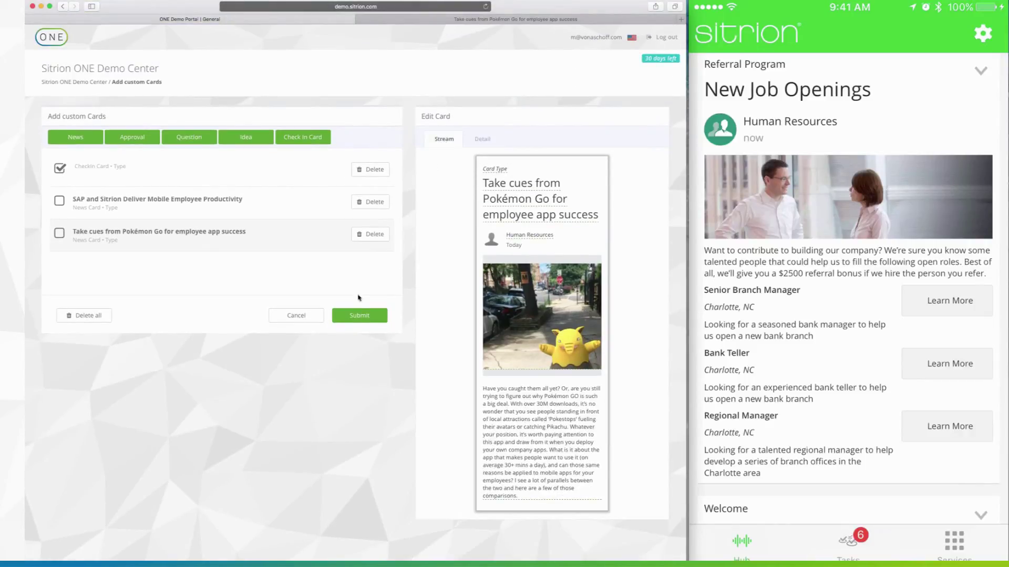
click(354, 316)
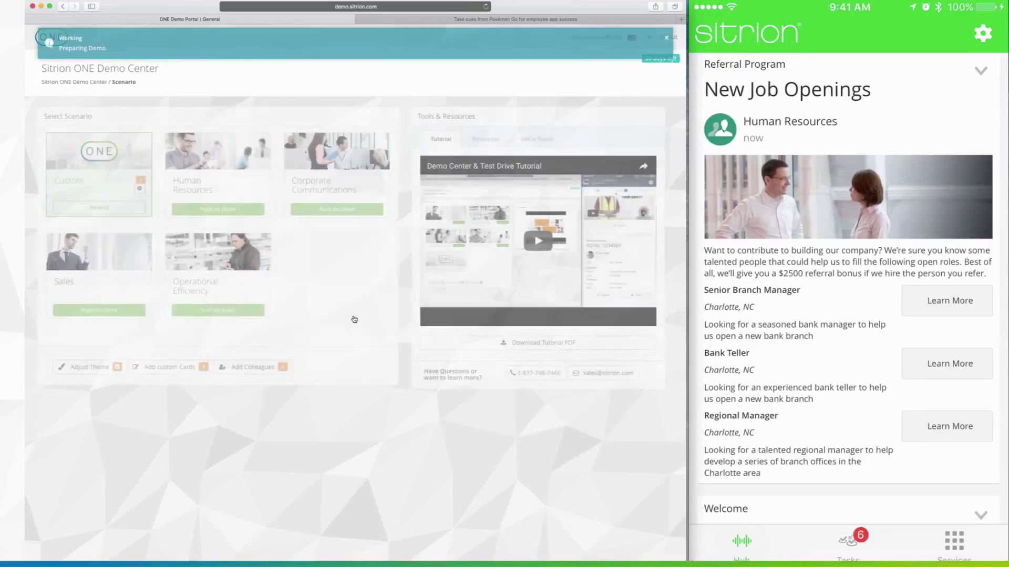